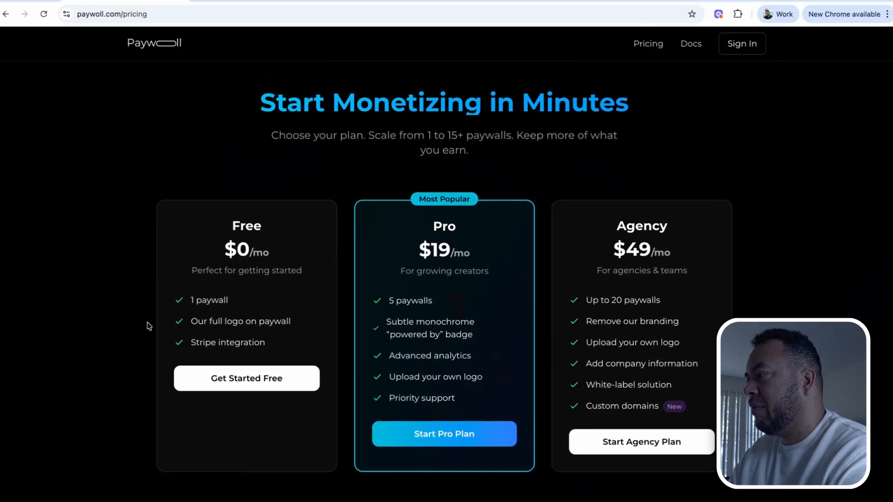
Sign in to Paywoll with the saved e-mail and password to reach the Agency-plan dashboard.
{"action": "scroll", "coordinate": [145, 320], "scroll_direction": "up", "scroll_amount": 3}
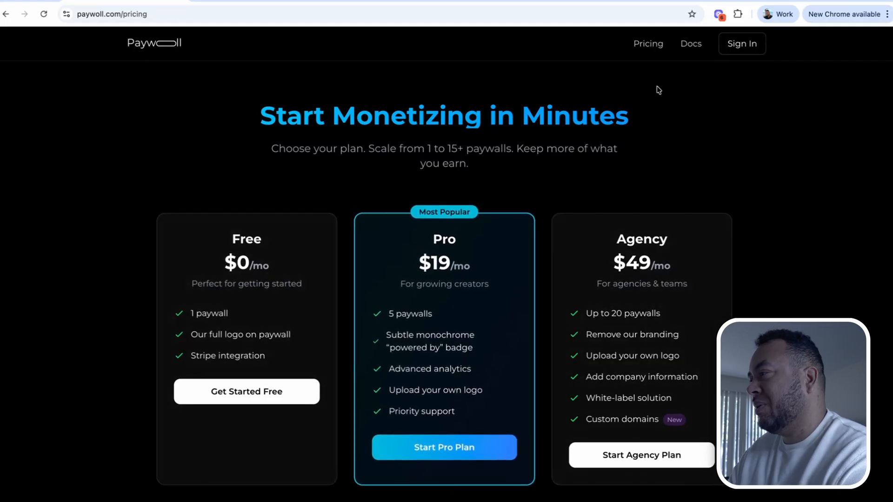
{"action": "left_click", "coordinate": [742, 44]}
{"action": "left_click", "coordinate": [428, 357]}
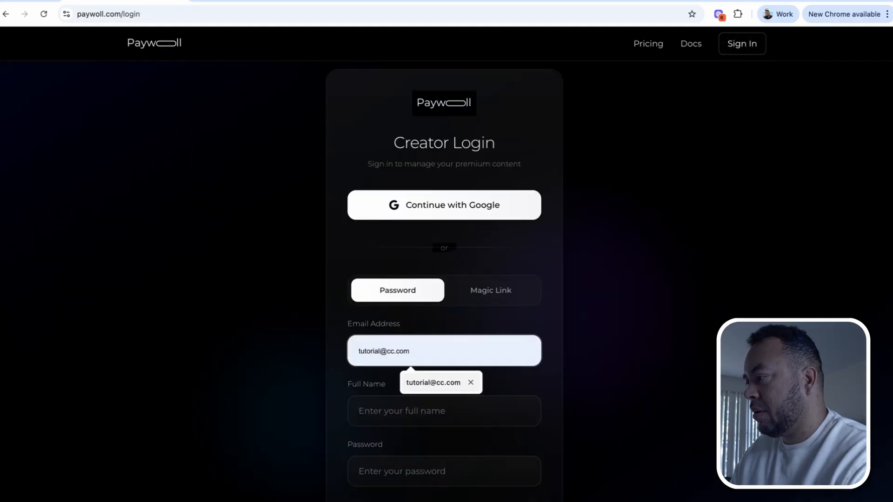
{"action": "left_click", "coordinate": [447, 387]}
{"action": "left_click", "coordinate": [403, 459]}
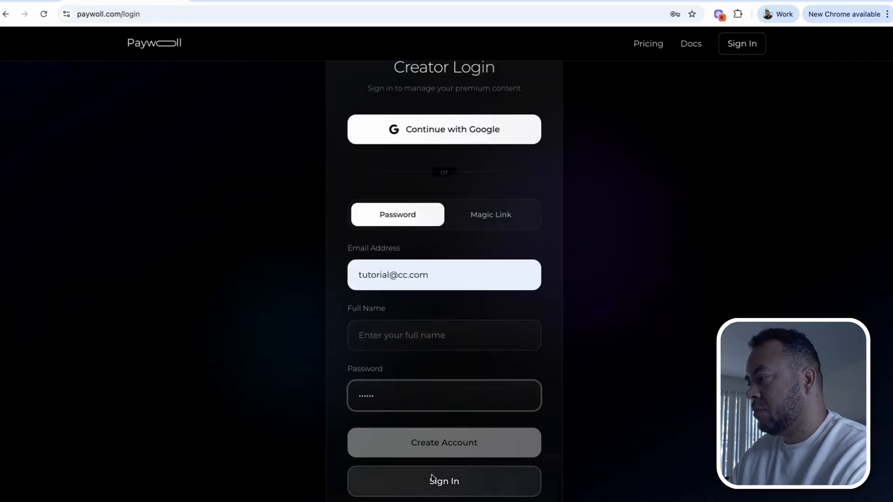
{"action": "left_click", "coordinate": [431, 480]}
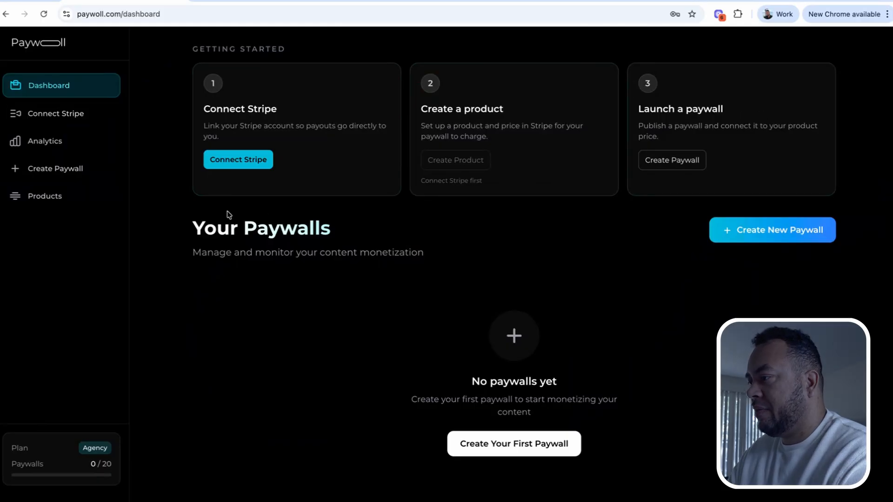
Start connecting Stripe and verify the login with the texted verification code.
{"action": "left_click", "coordinate": [254, 163]}
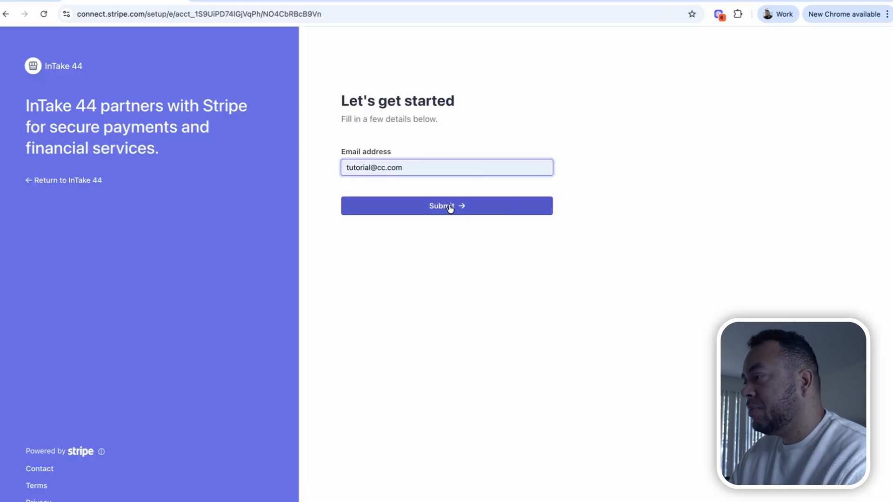
{"action": "left_click", "coordinate": [451, 208]}
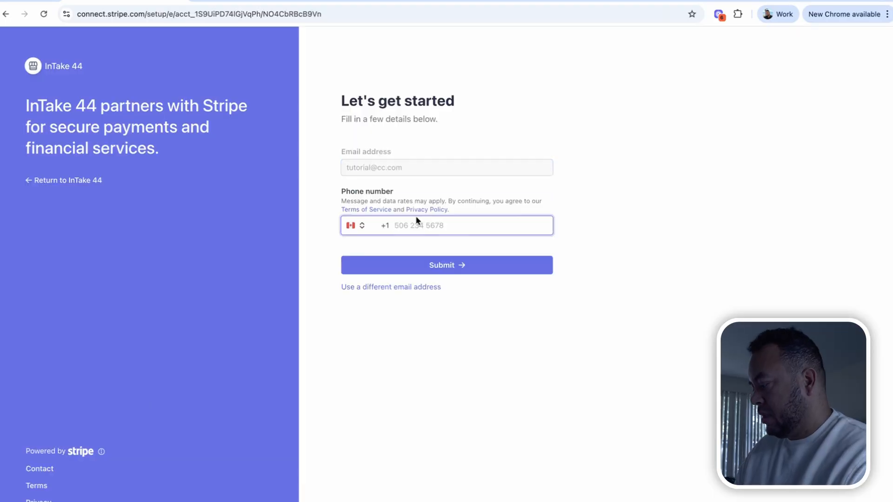
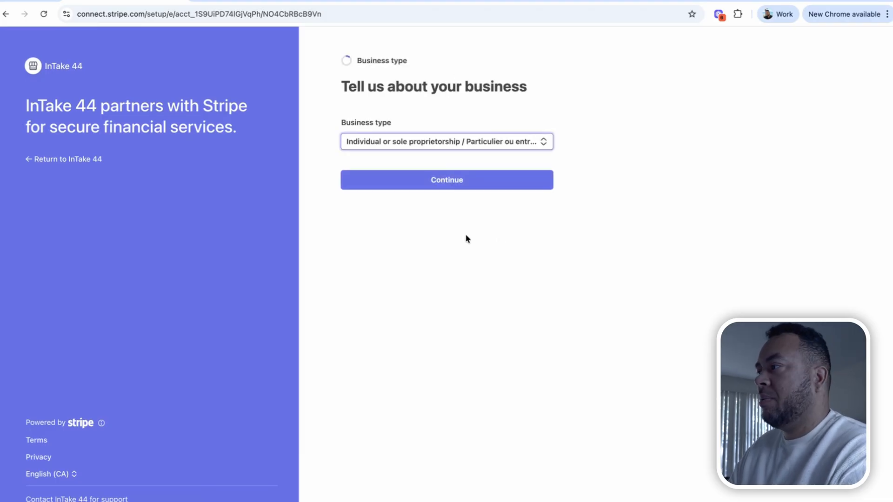
Keep Individual or sole proprietorship as the business type and continue to personal details.
{"action": "left_click", "coordinate": [400, 146]}
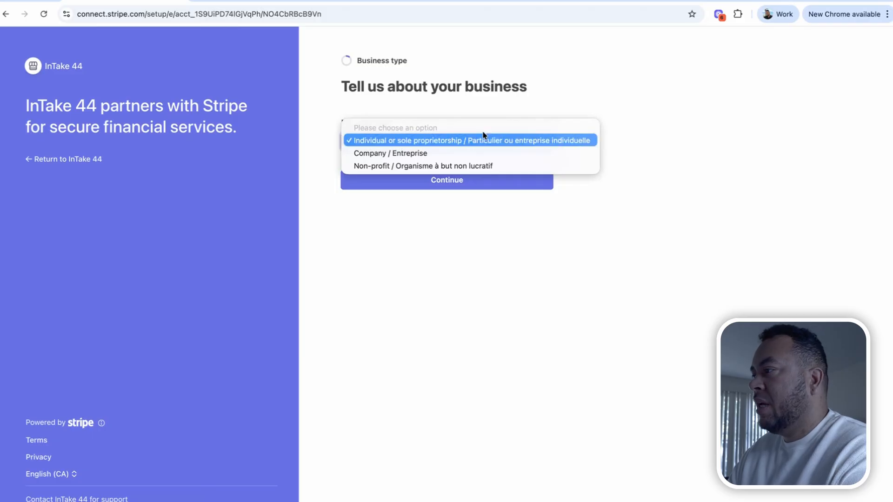
{"action": "left_click", "coordinate": [392, 106]}
{"action": "left_click", "coordinate": [411, 185]}
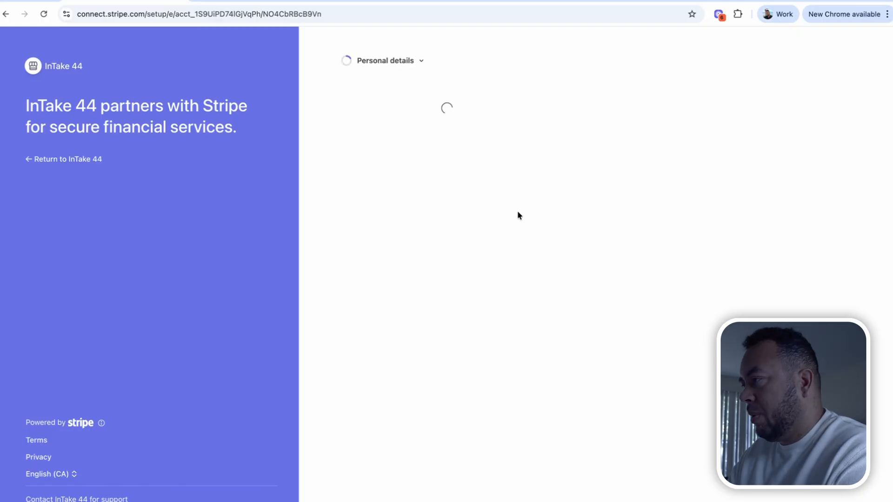
{"action": "type", "text": "A"}
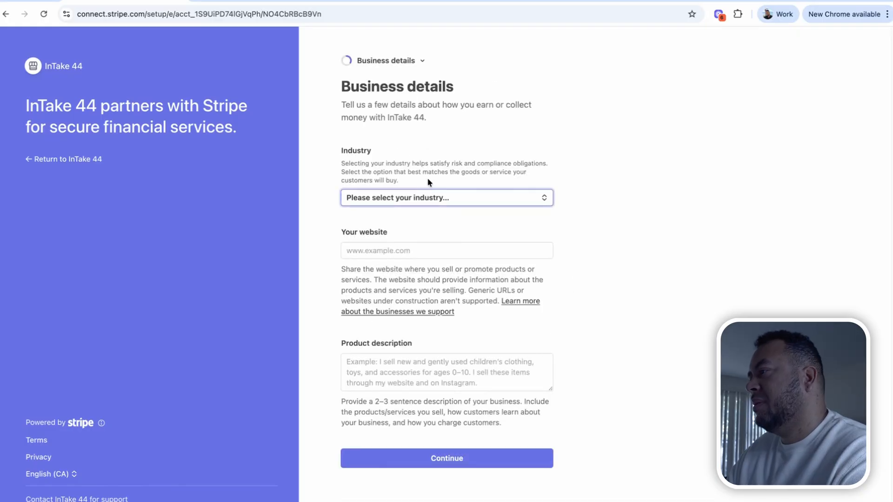
{"action": "left_click", "coordinate": [513, 198]}
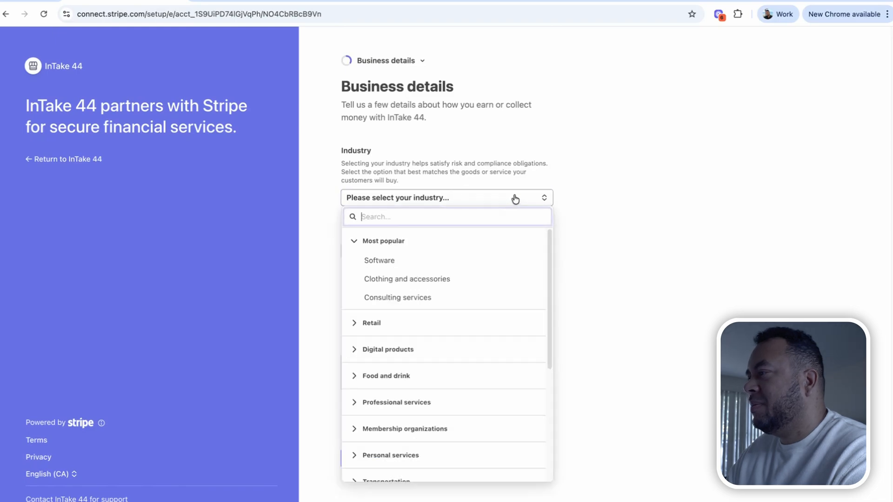
{"action": "left_click", "coordinate": [421, 262]}
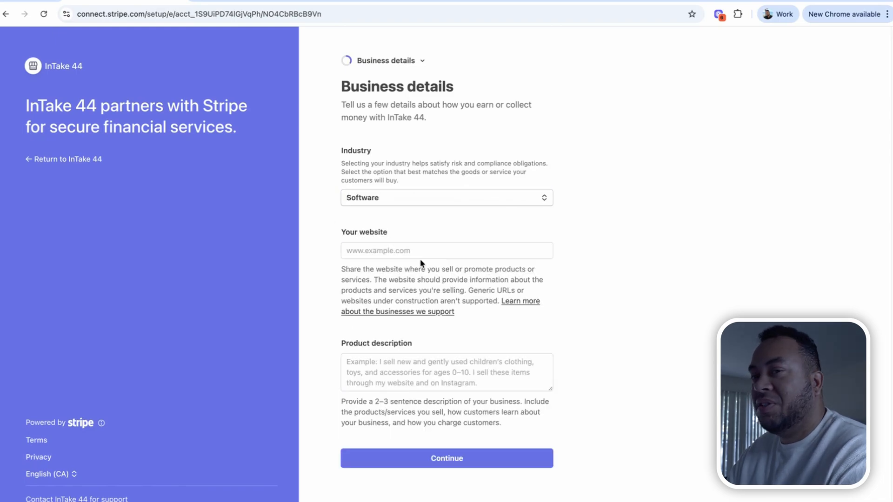
{"action": "left_click", "coordinate": [419, 252]}
{"action": "left_click", "coordinate": [424, 274]}
{"action": "left_click", "coordinate": [632, 224]}
Enter 'Digital Products' as the product description, continue, and fill in the bank transit number.
{"action": "scroll", "coordinate": [610, 247], "scroll_direction": "down", "scroll_amount": 1}
{"action": "left_click", "coordinate": [536, 350]}
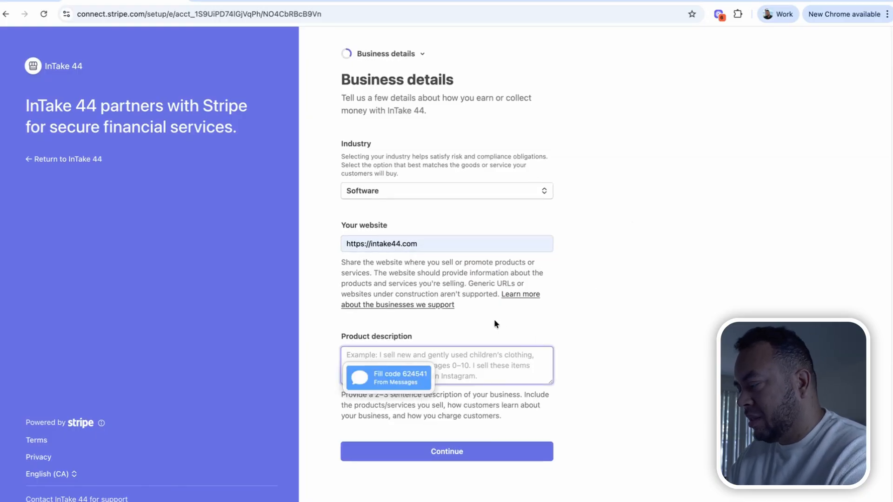
{"action": "type", "text": "Digital"}
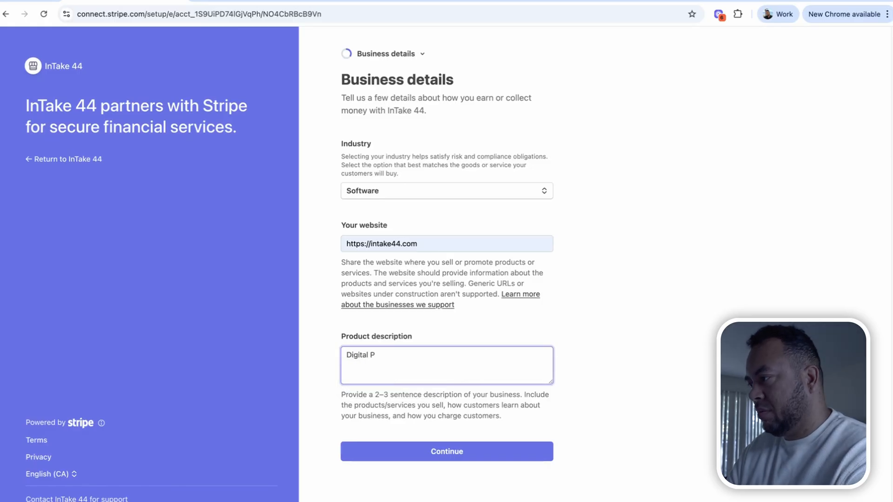
{"action": "type", "text": " Products"}
{"action": "left_click", "coordinate": [449, 442]}
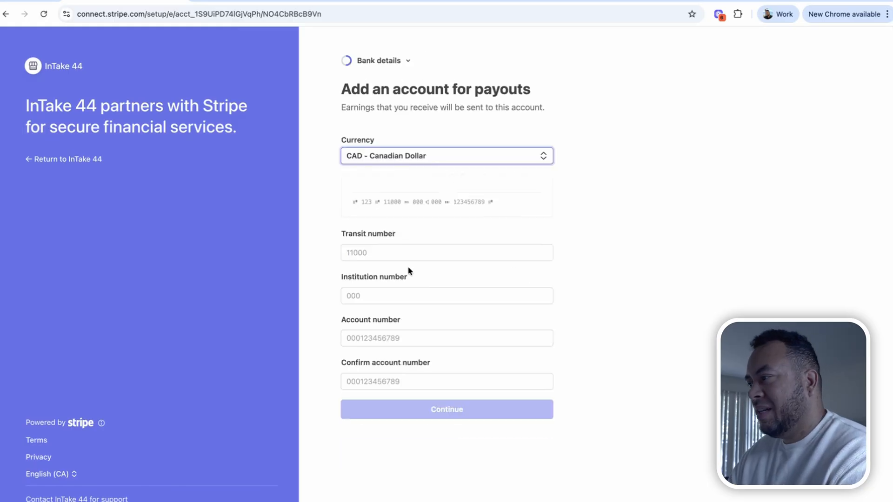
{"action": "left_click", "coordinate": [409, 248]}
{"action": "left_click", "coordinate": [635, 261]}
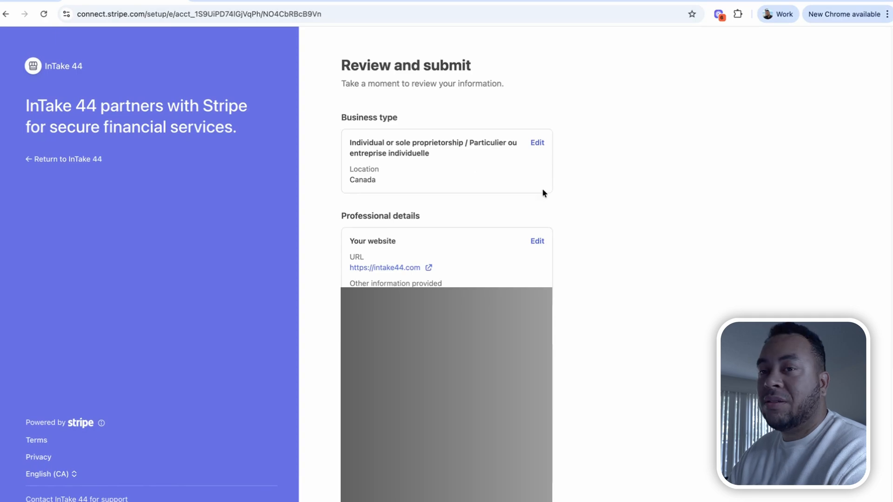
Review the account summary and submit the information to Stripe.
{"action": "scroll", "coordinate": [509, 245], "scroll_direction": "down", "scroll_amount": 1}
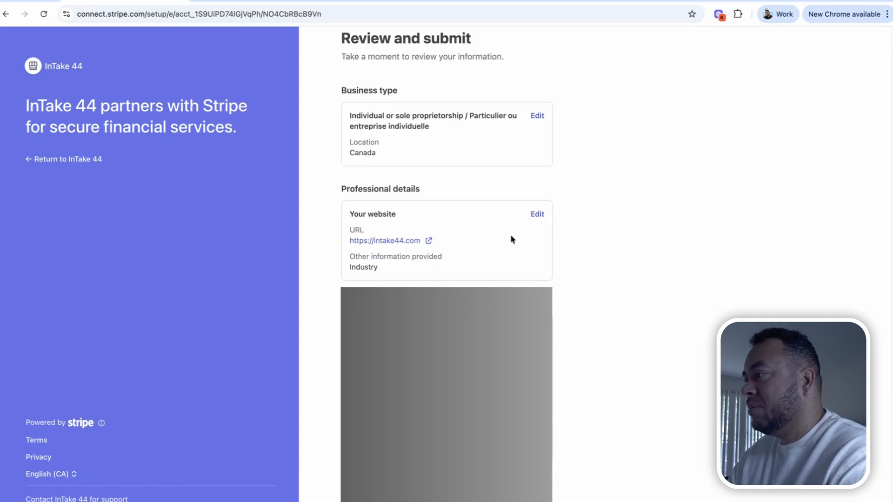
{"action": "scroll", "coordinate": [512, 241], "scroll_direction": "down", "scroll_amount": 1}
{"action": "scroll", "coordinate": [512, 239], "scroll_direction": "up", "scroll_amount": 2}
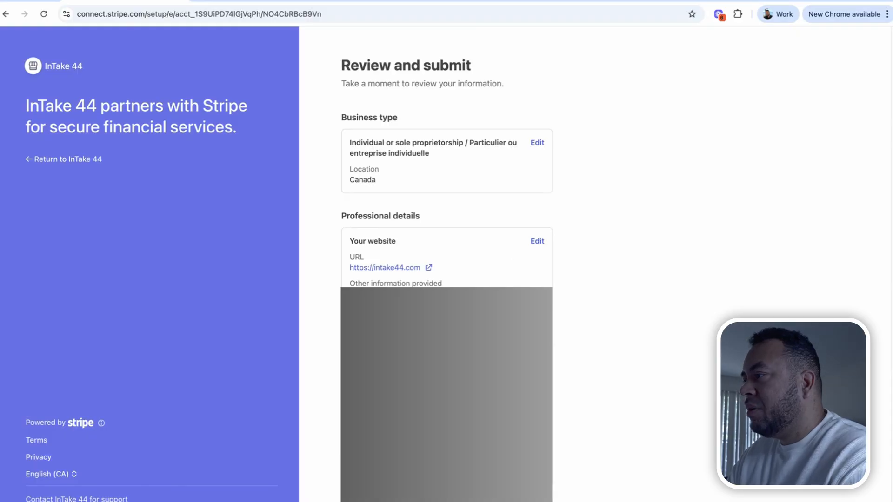
{"action": "scroll", "coordinate": [465, 297], "scroll_direction": "down", "scroll_amount": 6}
{"action": "left_click", "coordinate": [502, 450]}
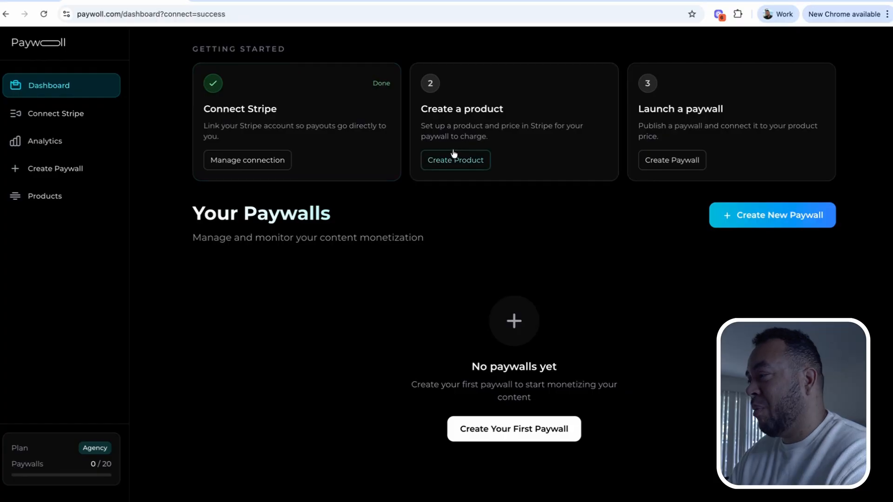
Open the Stripe connection status page and choose to update the account details.
{"action": "left_click", "coordinate": [248, 163]}
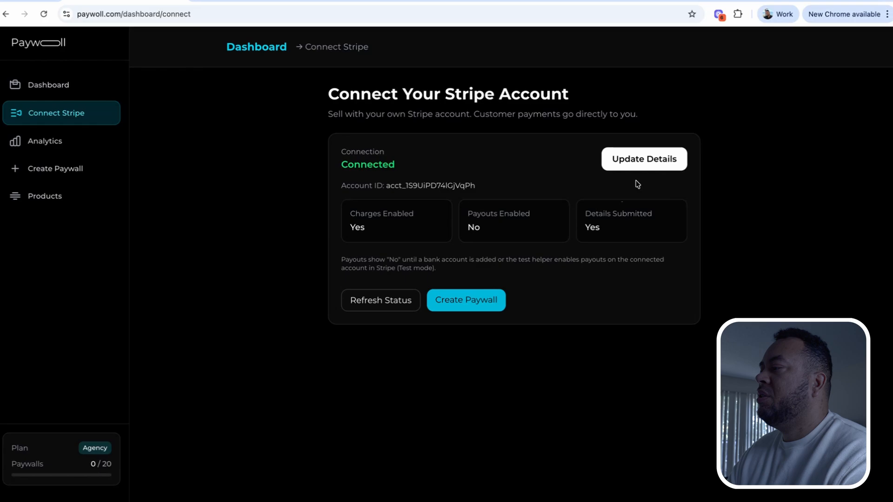
{"action": "left_click", "coordinate": [645, 164]}
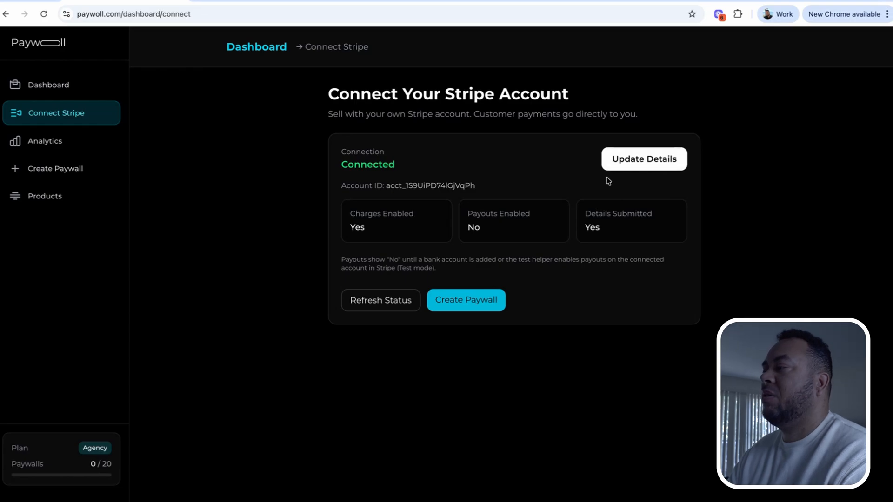
{"action": "scroll", "coordinate": [531, 161], "scroll_direction": "down", "scroll_amount": 1}
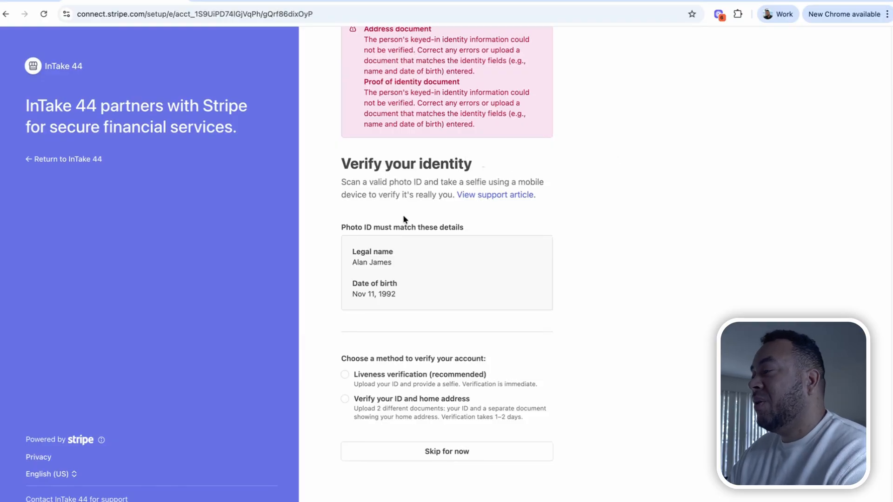
Verify identity via liveness photo-ID scan, then reload the Stripe connection status.
{"action": "left_click", "coordinate": [347, 376]}
{"action": "scroll", "coordinate": [599, 305], "scroll_direction": "down", "scroll_amount": 2}
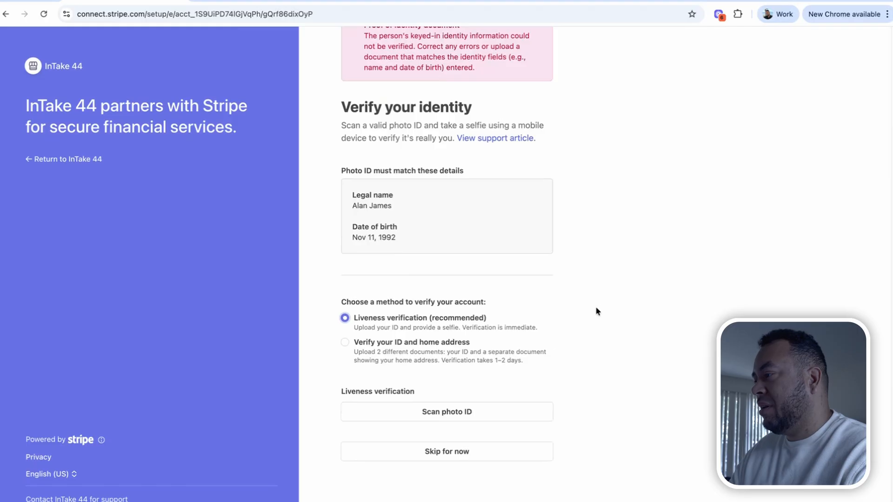
{"action": "left_click", "coordinate": [488, 424]}
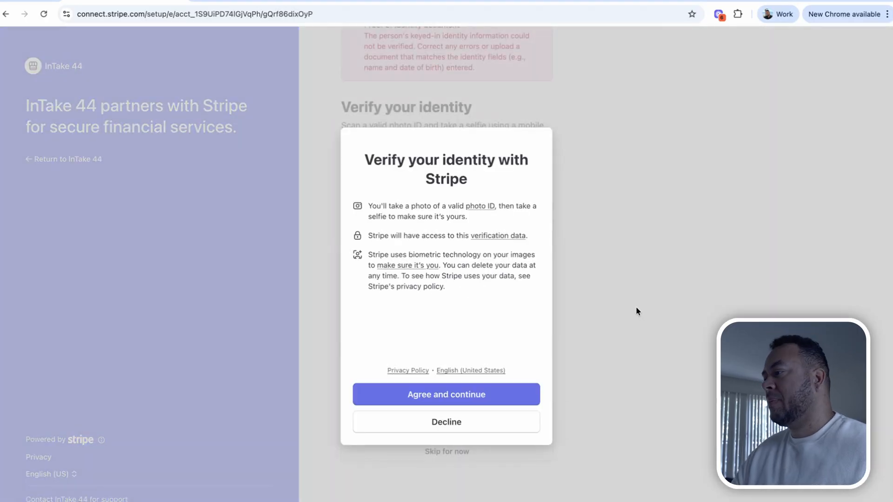
{"action": "left_click", "coordinate": [455, 396]}
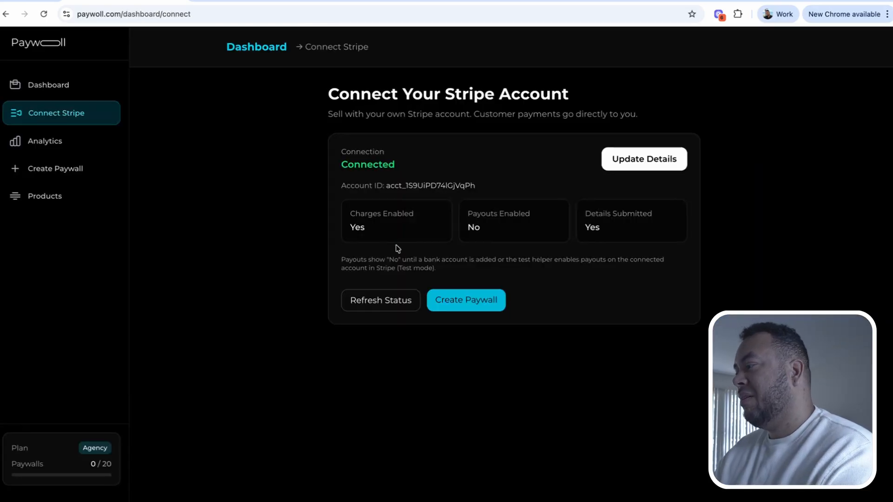
{"action": "key", "text": "super+r"}
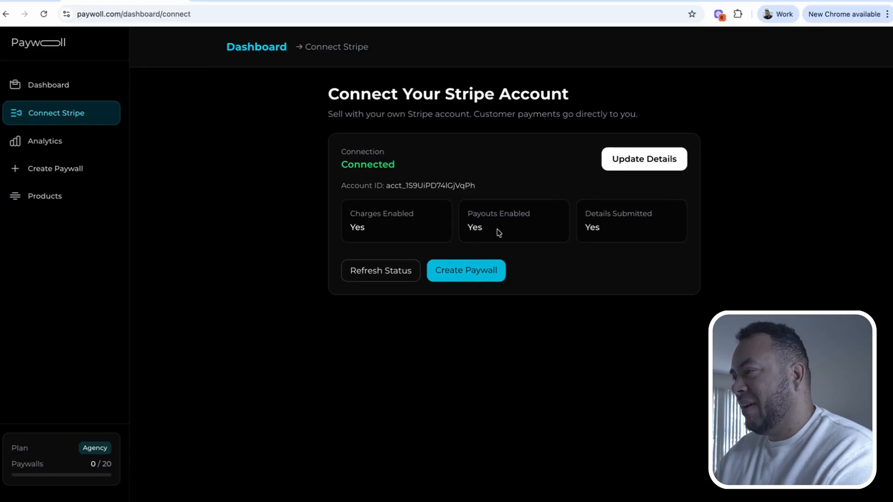
Go from the dashboard to the Products page to create a product.
{"action": "left_click", "coordinate": [37, 85]}
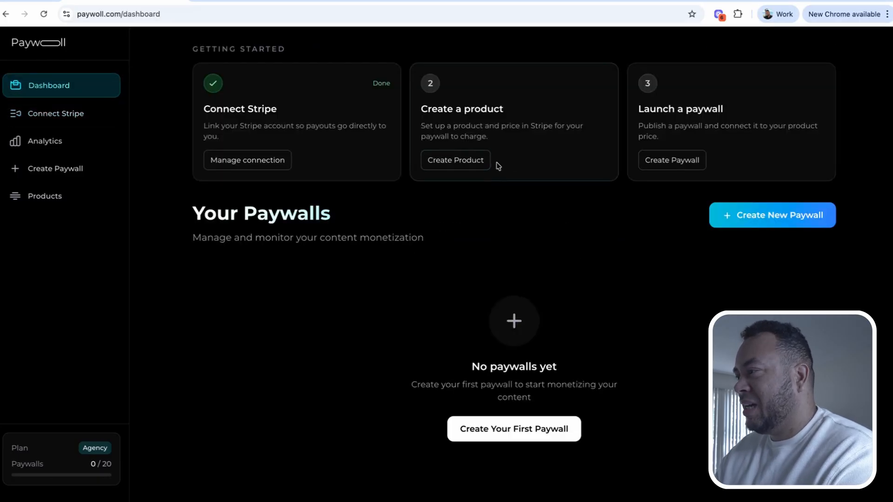
{"action": "left_click", "coordinate": [472, 170]}
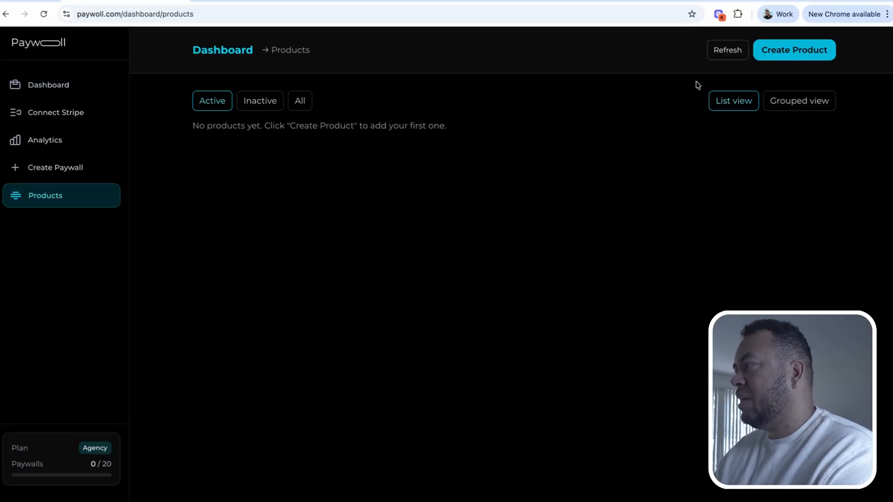
Name a new product 'Alan's Private Community for Online Tips' with amount 1.
{"action": "left_click", "coordinate": [810, 57]}
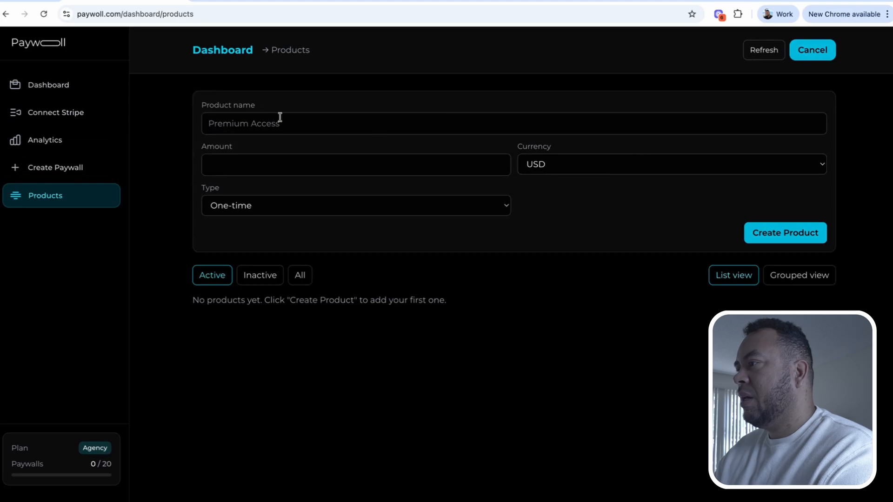
{"action": "left_click", "coordinate": [251, 119]}
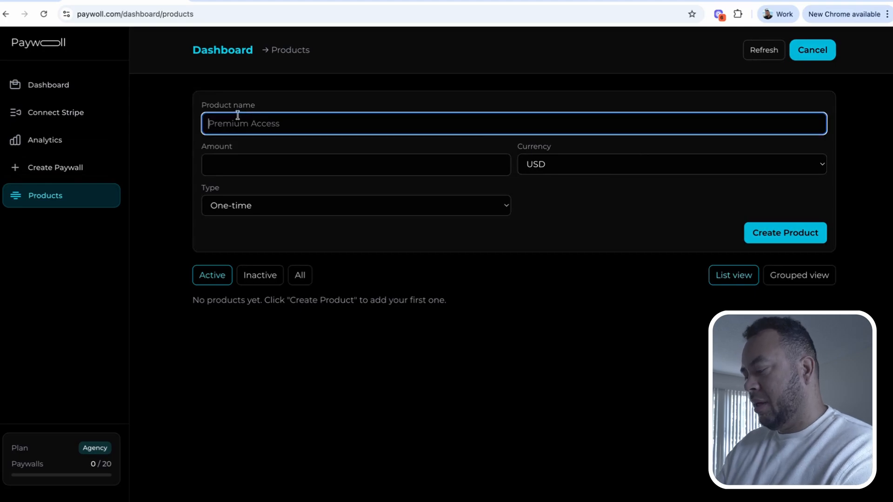
{"action": "type", "text": "Alan's Privat"}
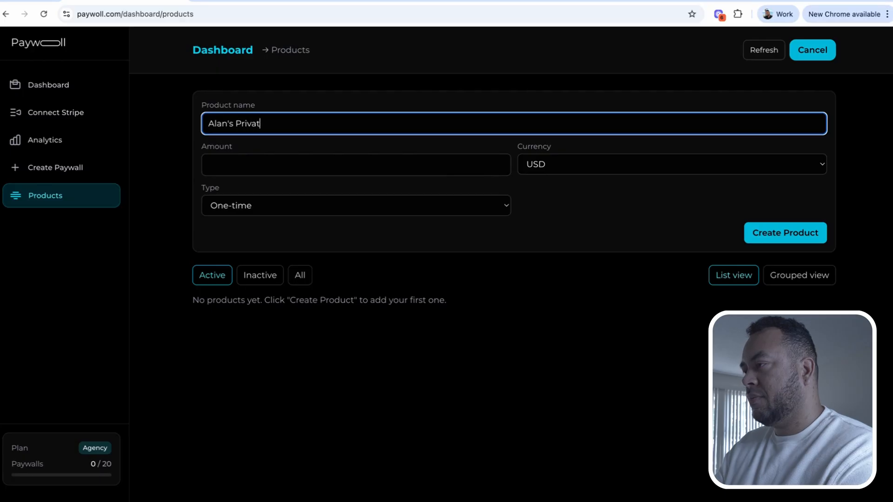
{"action": "type", "text": "e Community for Online Tips"}
{"action": "left_click", "coordinate": [247, 174]}
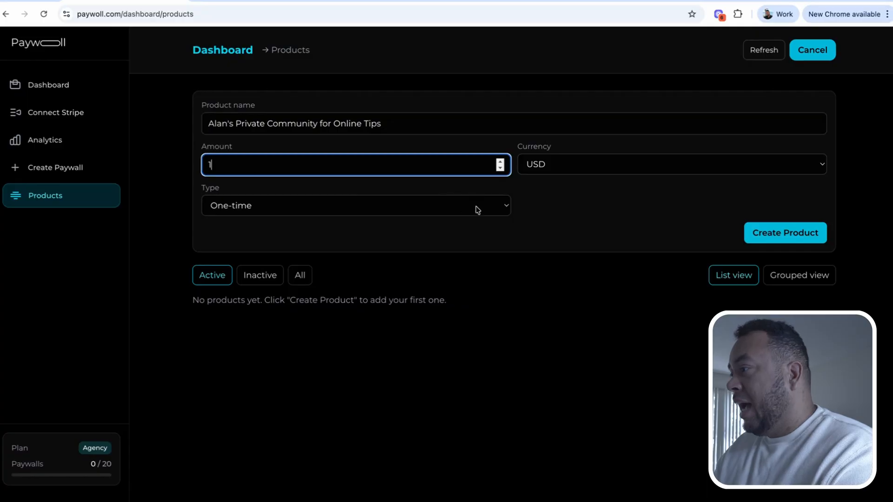
Make the product a recurring monthly charge and save it.
{"action": "left_click", "coordinate": [502, 207]}
{"action": "left_click", "coordinate": [476, 225]}
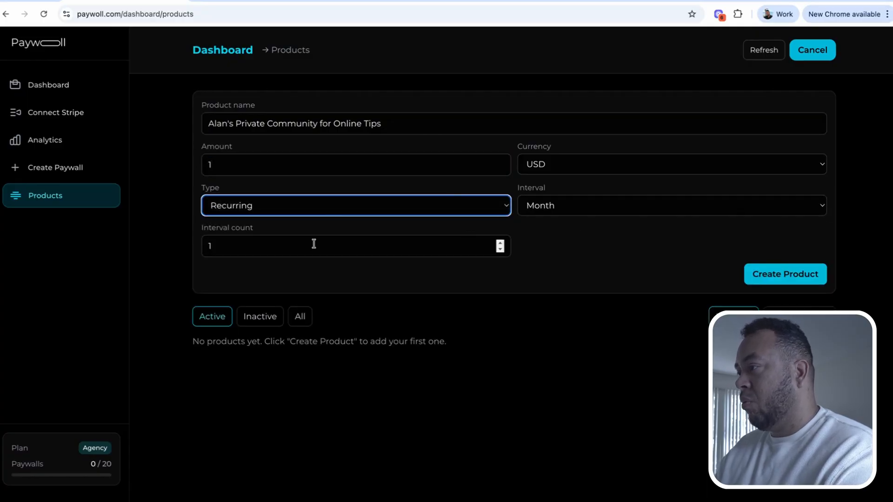
{"action": "left_click", "coordinate": [614, 207]}
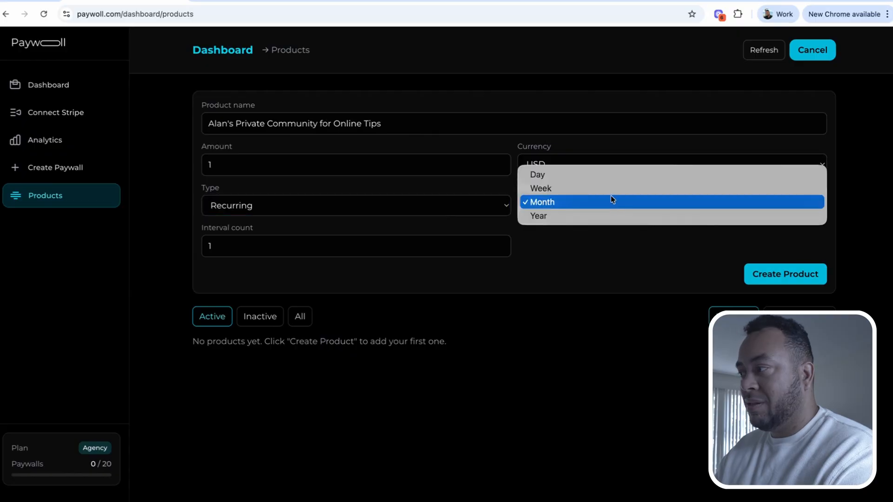
{"action": "left_click", "coordinate": [593, 247]}
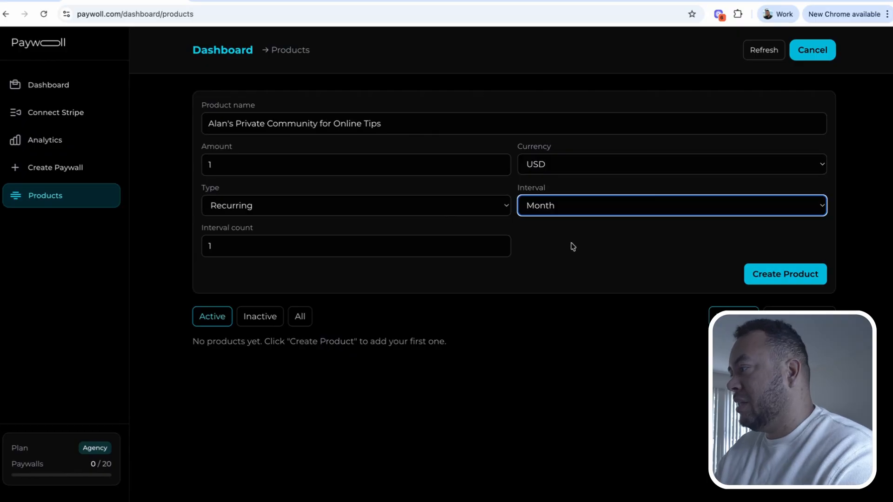
{"action": "left_click", "coordinate": [783, 273]}
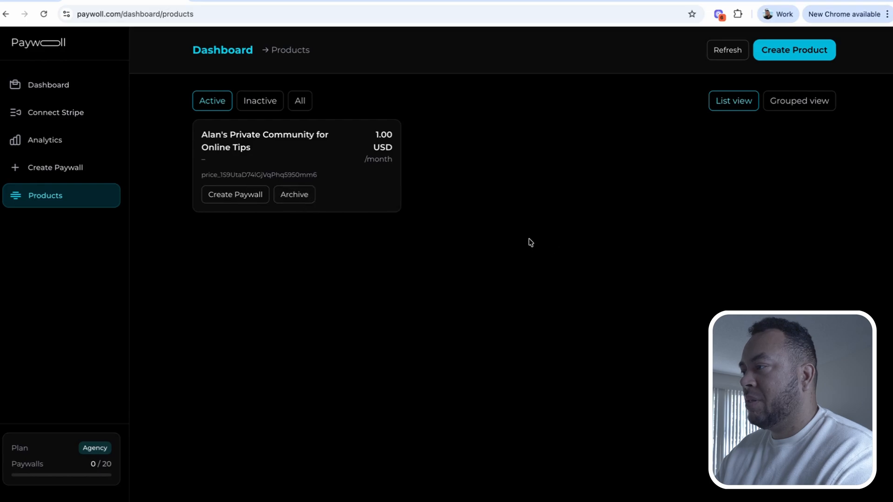
{"action": "left_click", "coordinate": [232, 200]}
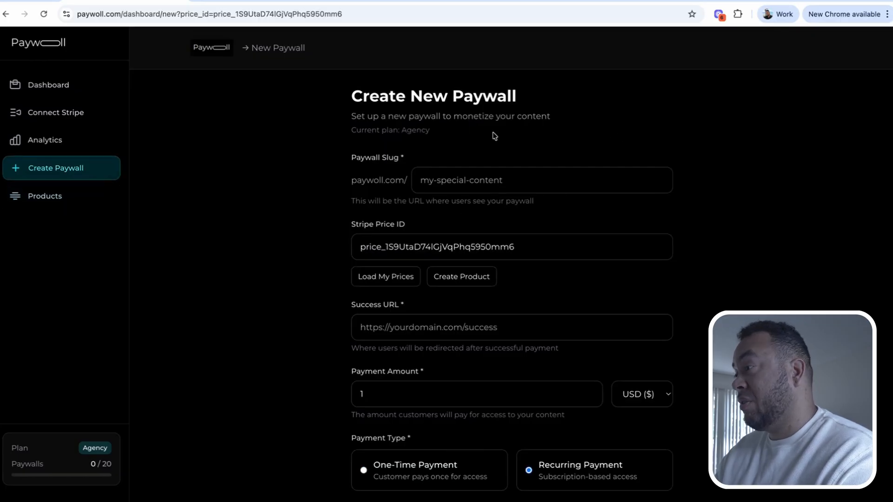
Set the paywall slug to 'alansprivatecom'.
{"action": "left_click", "coordinate": [466, 182]}
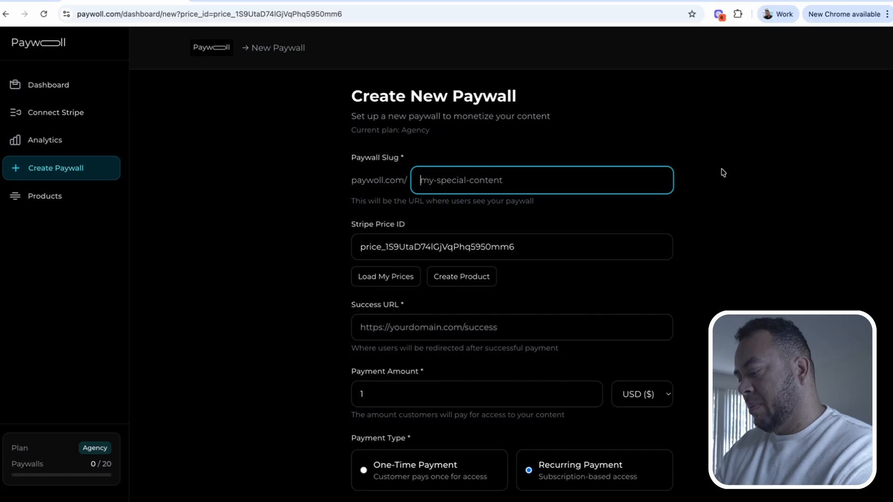
{"action": "type", "text": "alans"}
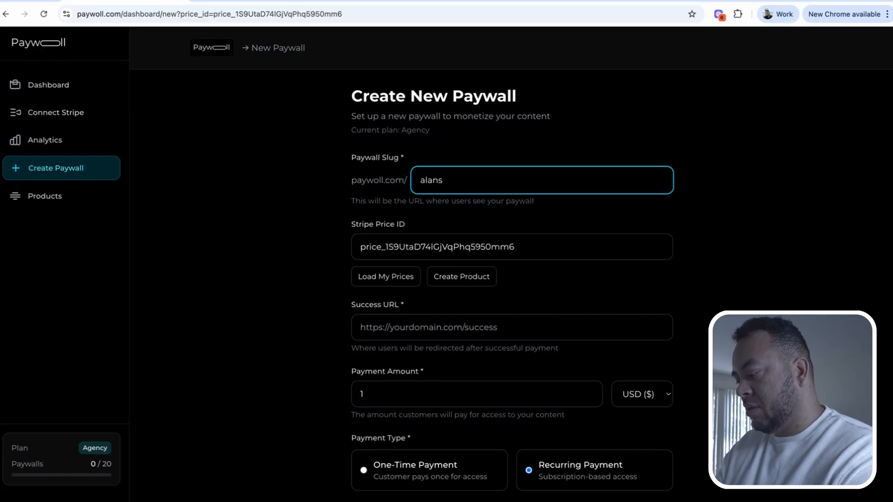
{"action": "type", "text": "privatecom"}
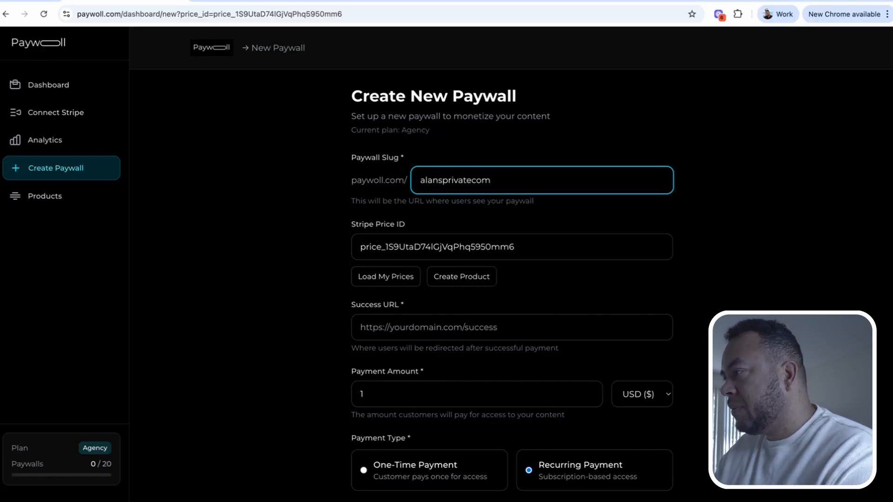
{"action": "left_click", "coordinate": [510, 202]}
{"action": "scroll", "coordinate": [509, 203], "scroll_direction": "down", "scroll_amount": 1}
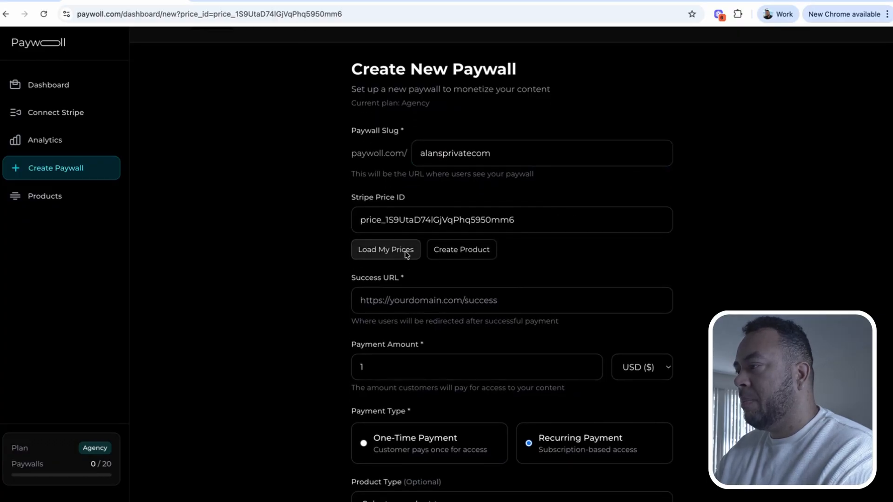
Load the account's prices and pick Alan's Private Community for Online Tips — 1.00 USD/month.
{"action": "left_click", "coordinate": [376, 255]}
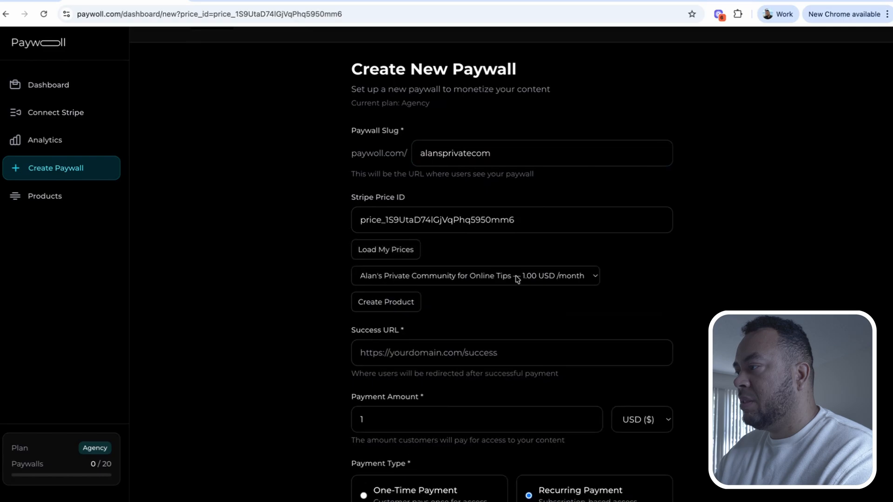
{"action": "left_click", "coordinate": [519, 279]}
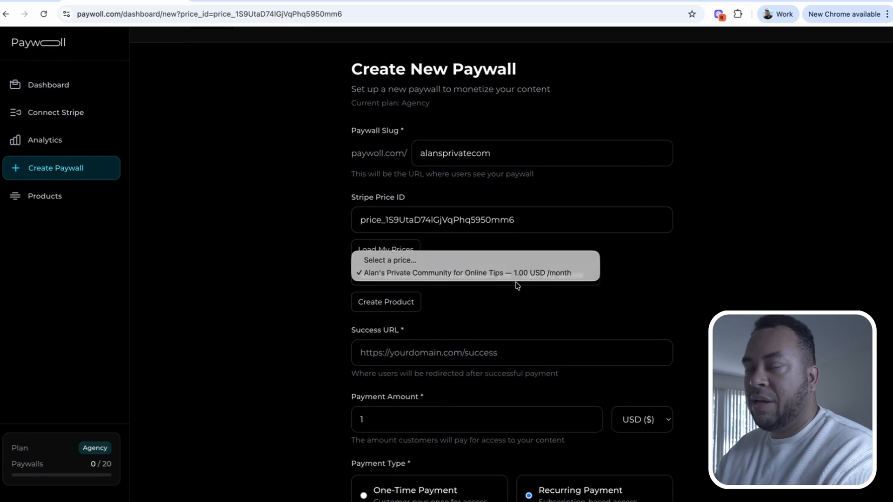
{"action": "left_click", "coordinate": [648, 269]}
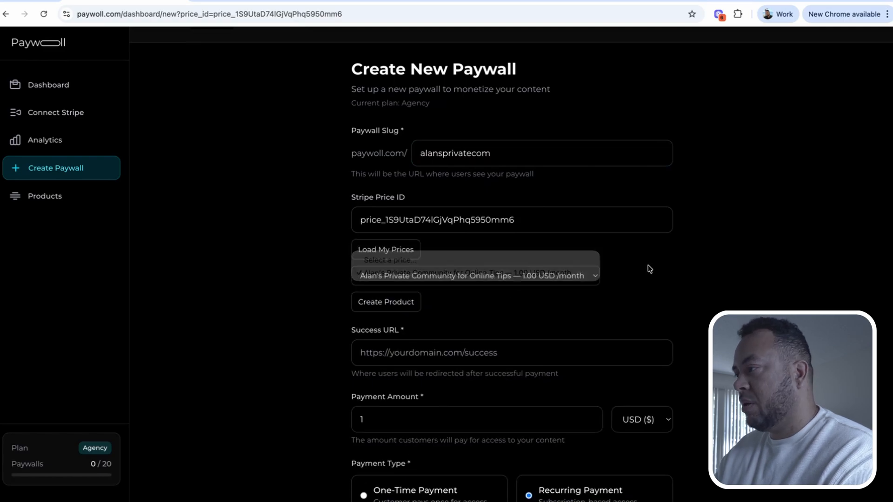
{"action": "scroll", "coordinate": [369, 227], "scroll_direction": "down", "scroll_amount": 3}
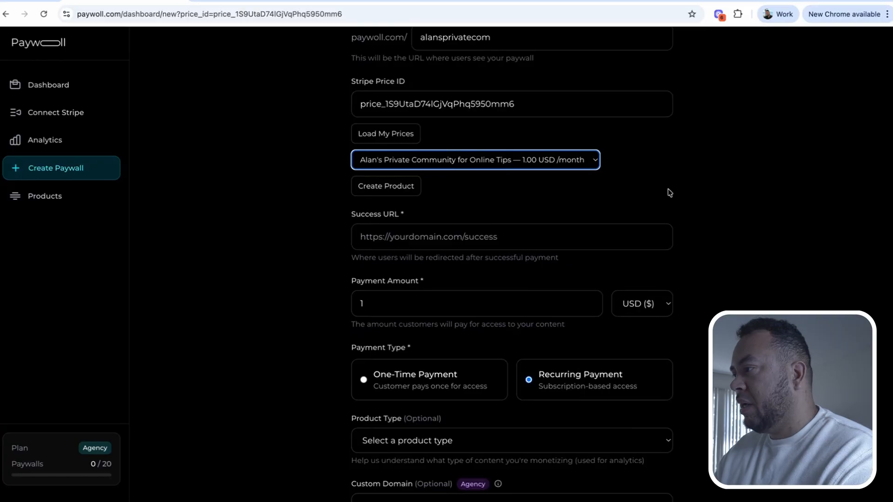
{"action": "scroll", "coordinate": [651, 197], "scroll_direction": "down", "scroll_amount": 1}
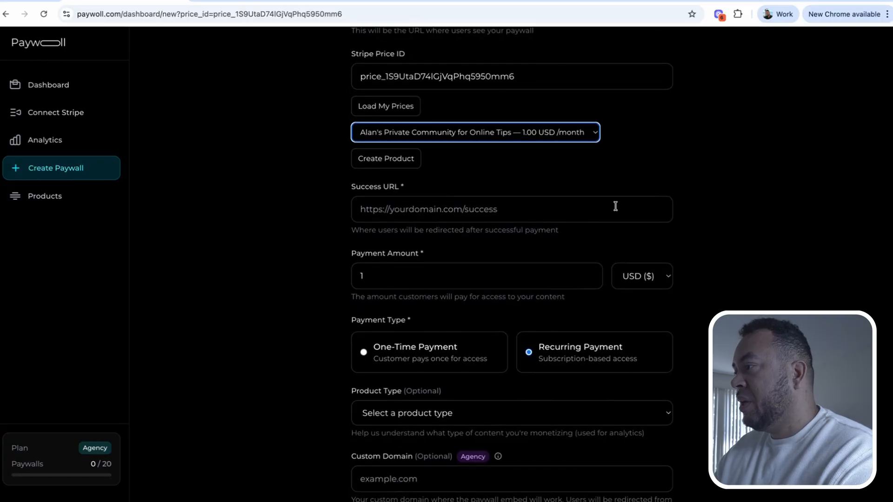
{"action": "left_click", "coordinate": [419, 207]}
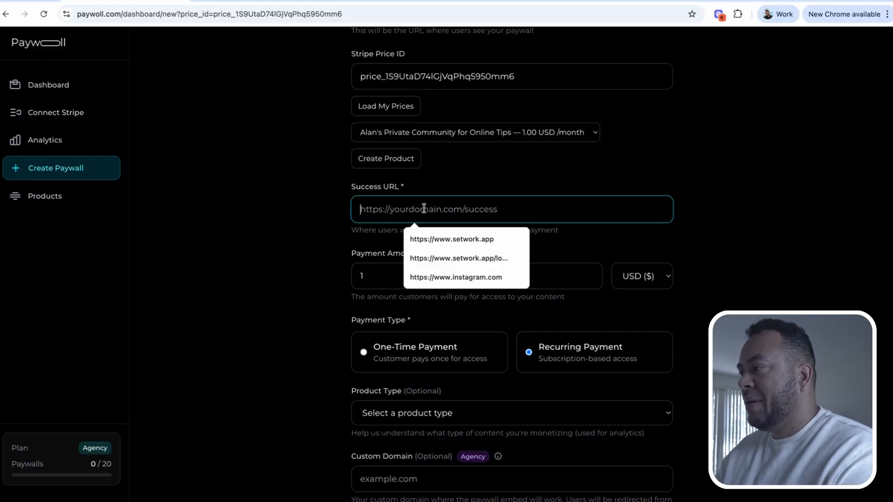
{"action": "left_click", "coordinate": [447, 240]}
{"action": "left_click", "coordinate": [323, 240]}
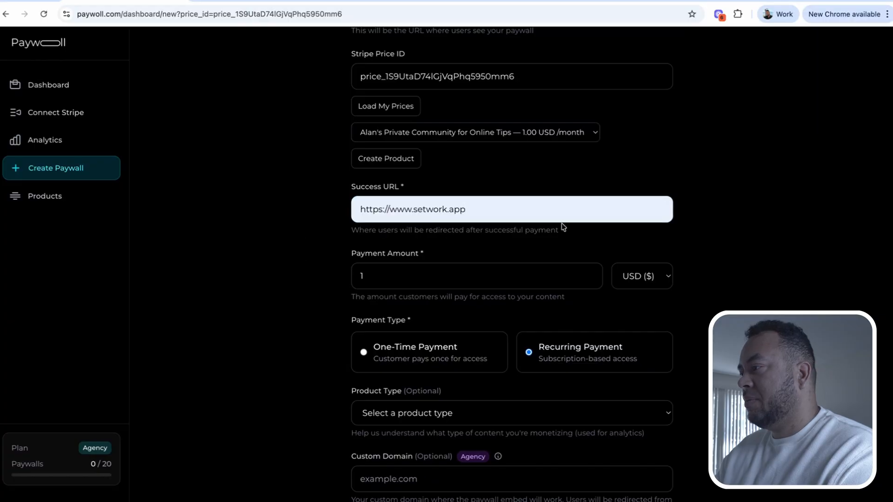
{"action": "scroll", "coordinate": [563, 227], "scroll_direction": "down", "scroll_amount": 2}
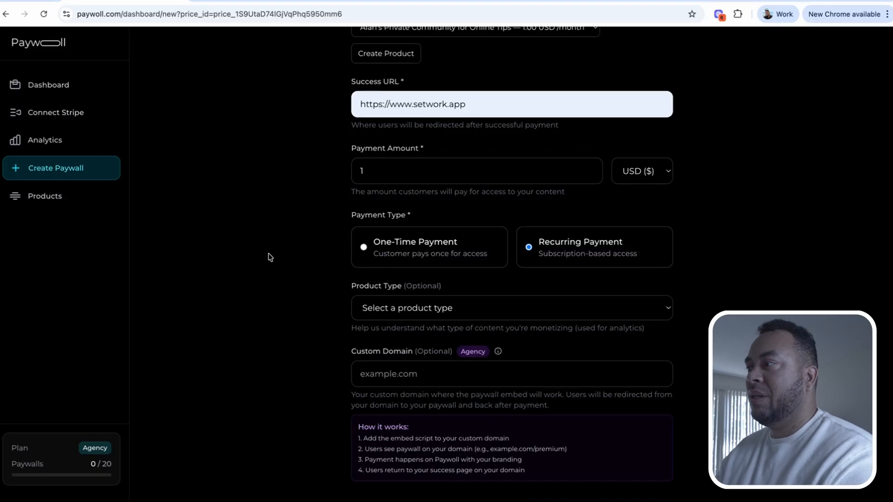
{"action": "scroll", "coordinate": [266, 258], "scroll_direction": "up", "scroll_amount": 5}
{"action": "scroll", "coordinate": [281, 295], "scroll_direction": "down", "scroll_amount": 5}
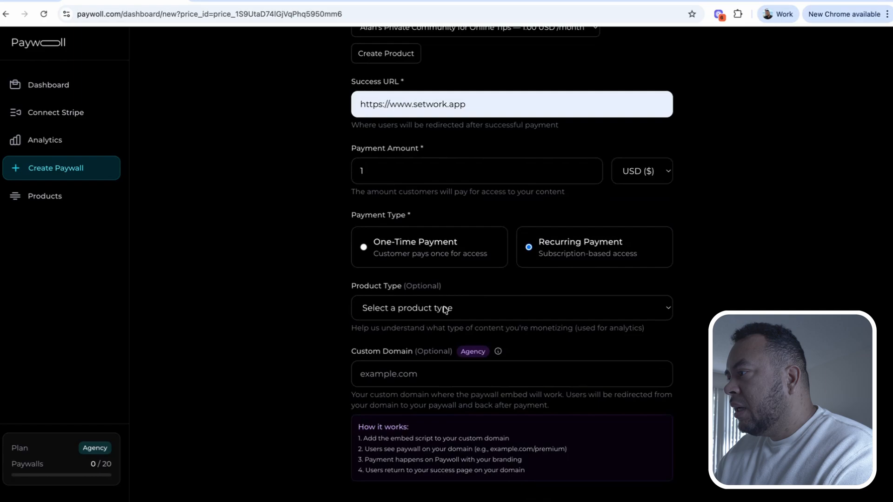
Choose Membership as the product type and submit the new paywall.
{"action": "left_click", "coordinate": [460, 308]}
{"action": "left_click", "coordinate": [447, 385]}
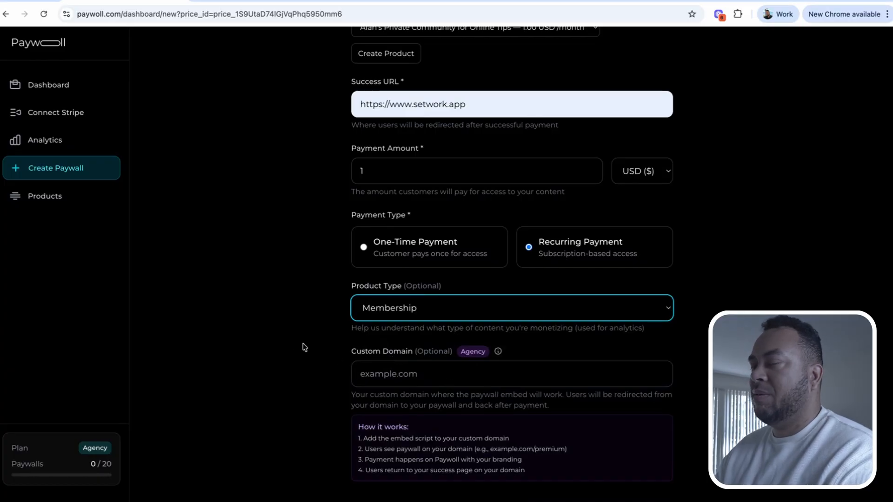
{"action": "left_click", "coordinate": [373, 432]}
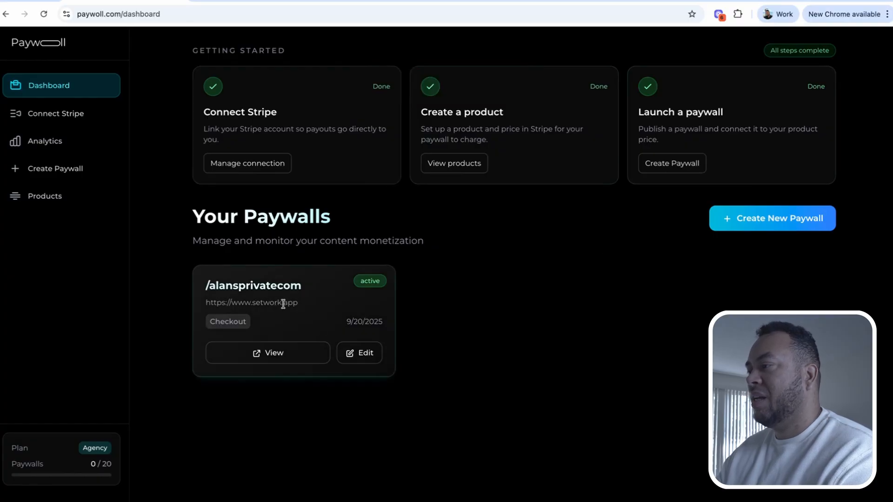
View the /alansprivatecom paywall from its dashboard card to see the Members Only screen.
{"action": "left_click", "coordinate": [259, 355]}
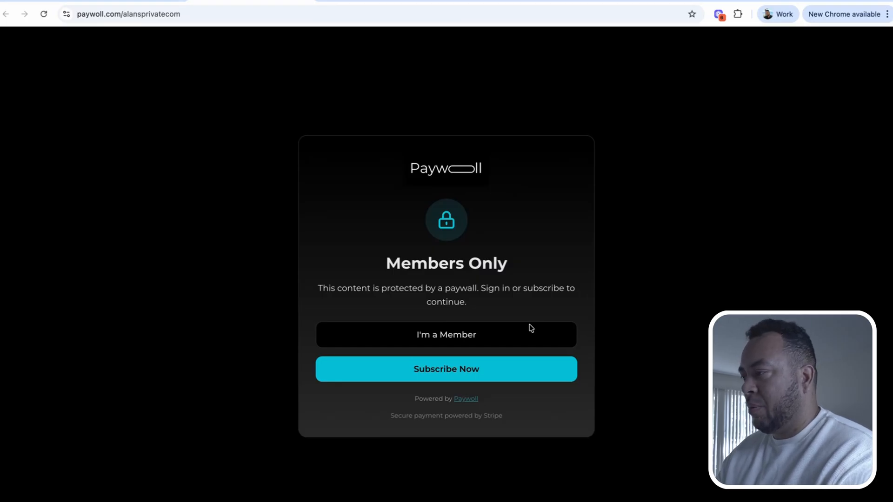
Subscribe through the paywall and confirm the $1.00 monthly payment in Stripe Checkout.
{"action": "left_click", "coordinate": [445, 375]}
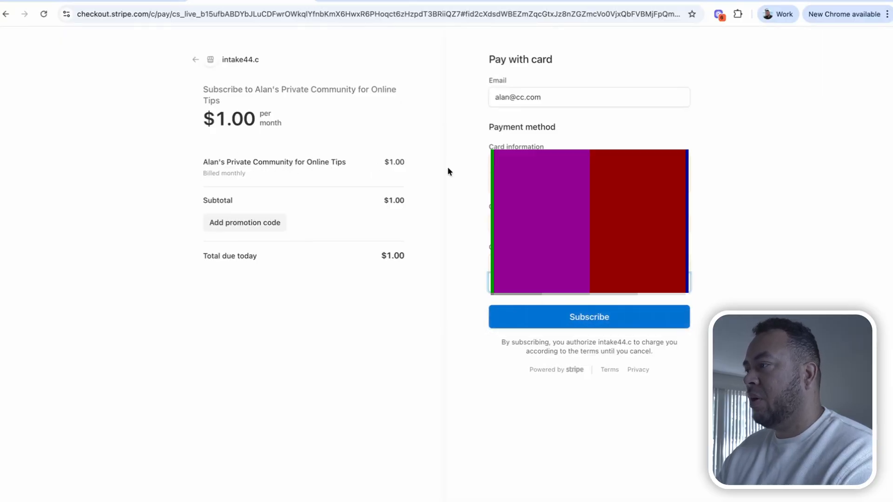
{"action": "left_click", "coordinate": [610, 319]}
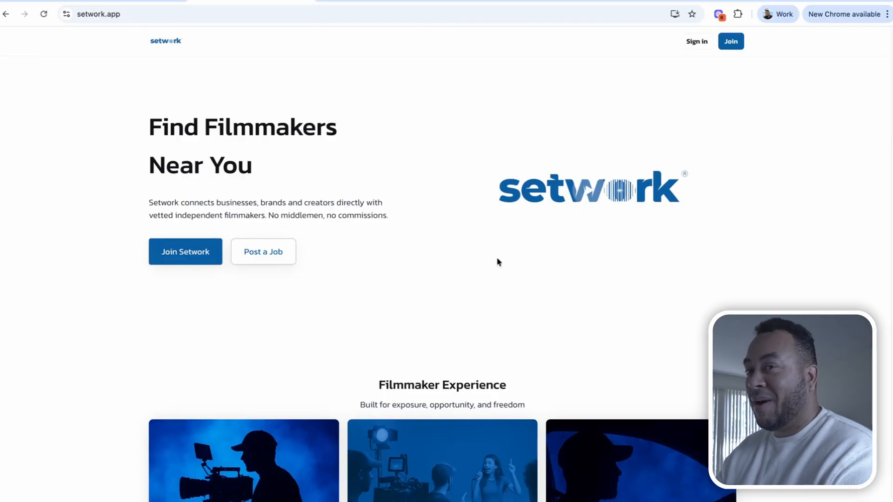
Scroll through the setwork.app filmmaker homepage, then return to the Paywoll dashboard tab.
{"action": "scroll", "coordinate": [496, 262], "scroll_direction": "down", "scroll_amount": 8}
{"action": "scroll", "coordinate": [497, 262], "scroll_direction": "down", "scroll_amount": 20}
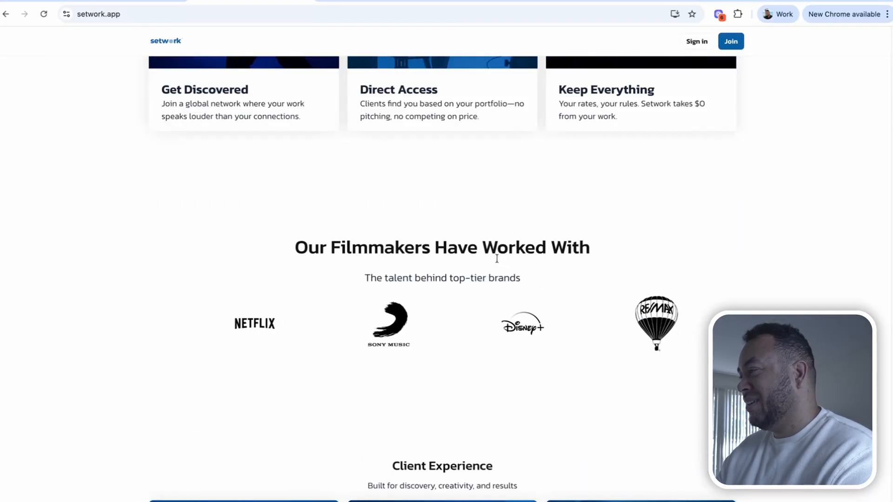
{"action": "scroll", "coordinate": [497, 262], "scroll_direction": "down", "scroll_amount": 4}
{"action": "scroll", "coordinate": [496, 260], "scroll_direction": "up", "scroll_amount": 15}
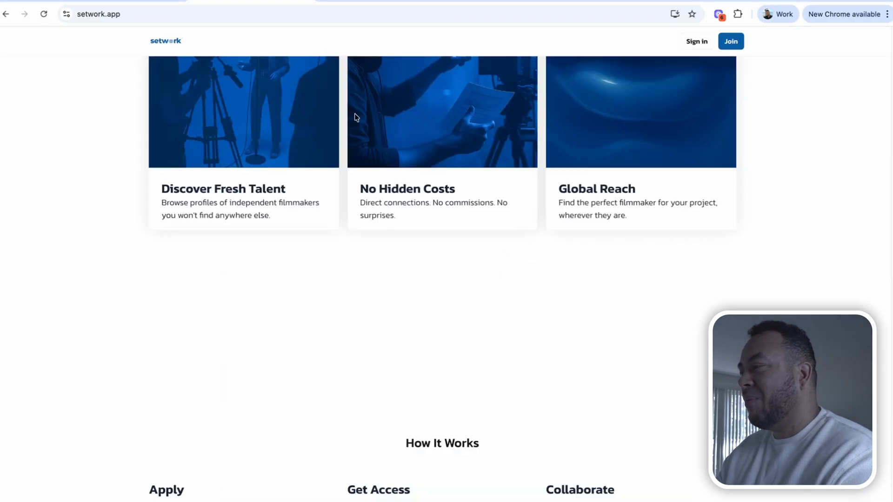
{"action": "scroll", "coordinate": [355, 117], "scroll_direction": "up", "scroll_amount": 10}
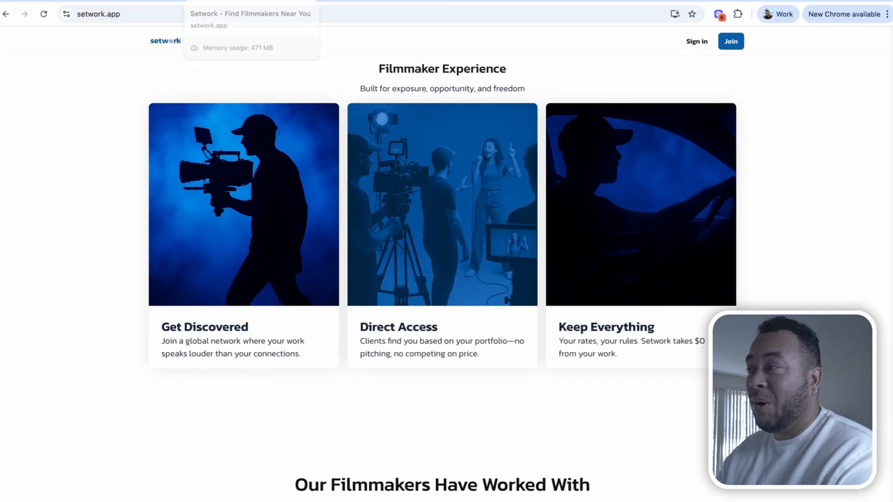
{"action": "left_click", "coordinate": [140, 1]}
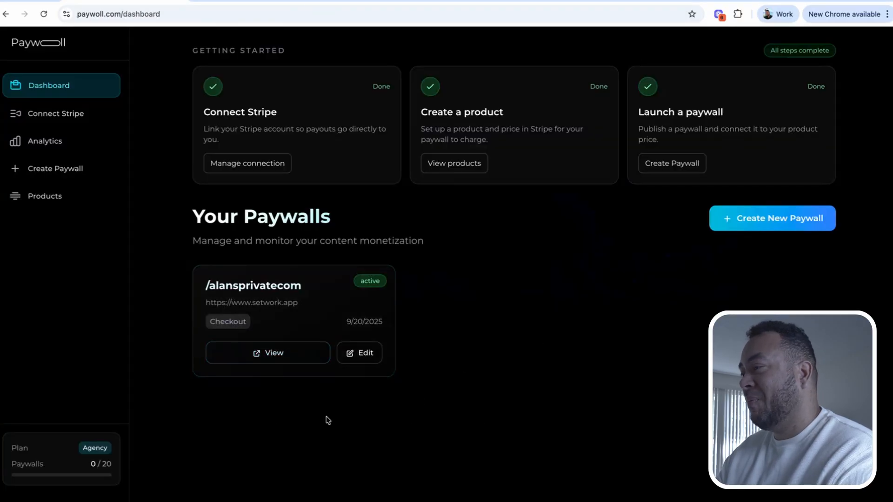
{"action": "left_click", "coordinate": [292, 353]}
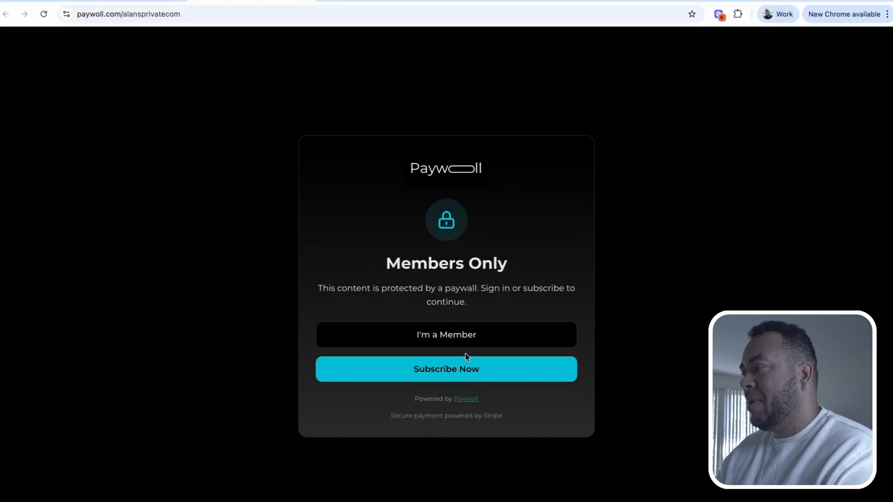
{"action": "left_click", "coordinate": [471, 337]}
{"action": "left_click", "coordinate": [365, 277]}
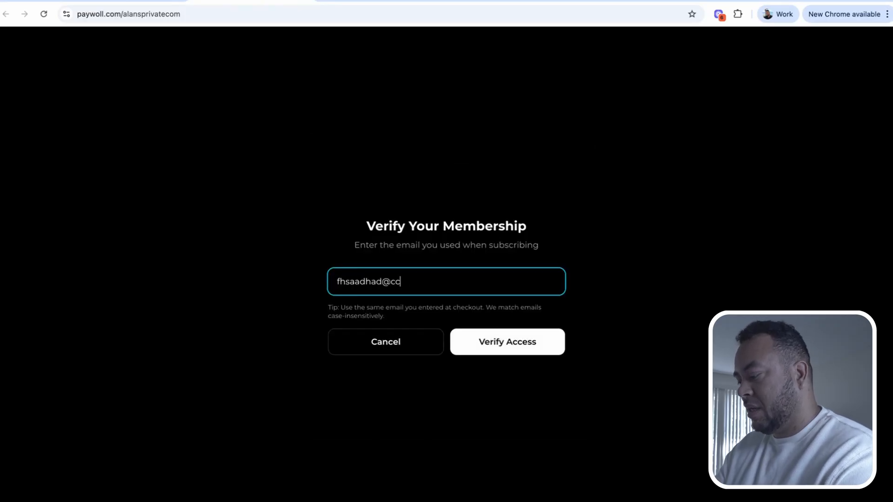
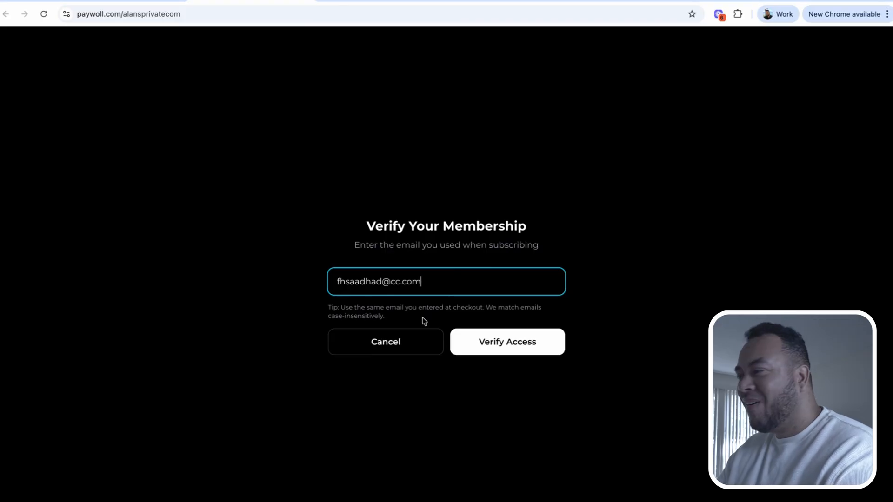
{"action": "left_click", "coordinate": [526, 339]}
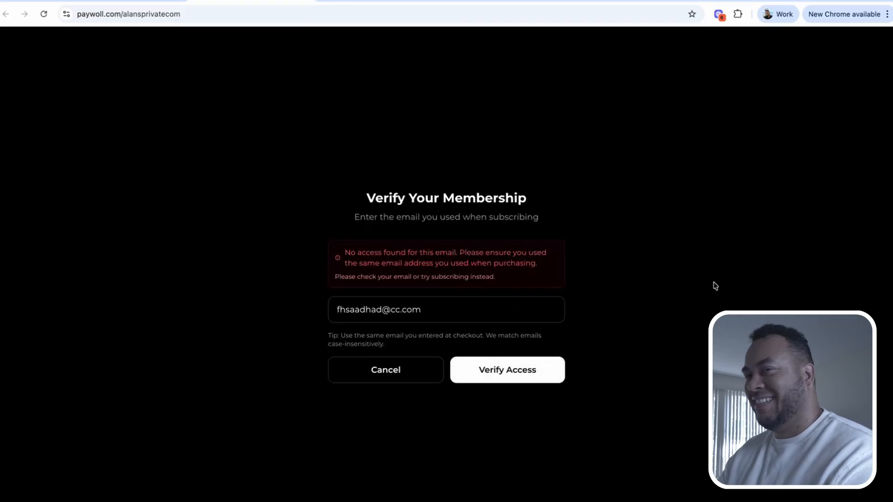
{"action": "left_click_drag", "start_coordinate": [446, 318], "coordinate": [260, 315]}
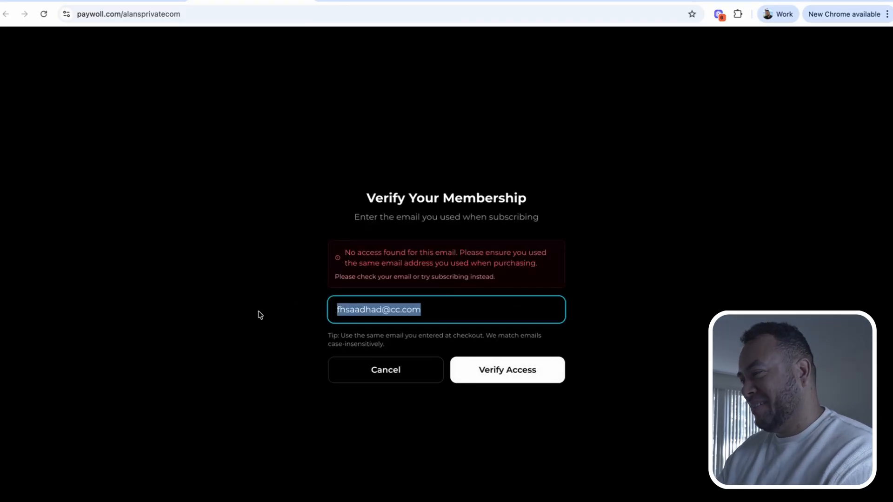
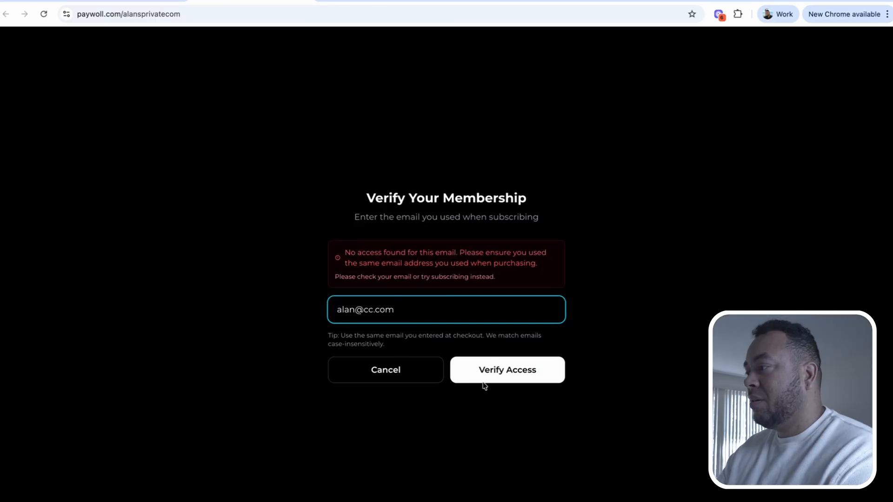
{"action": "left_click", "coordinate": [491, 371]}
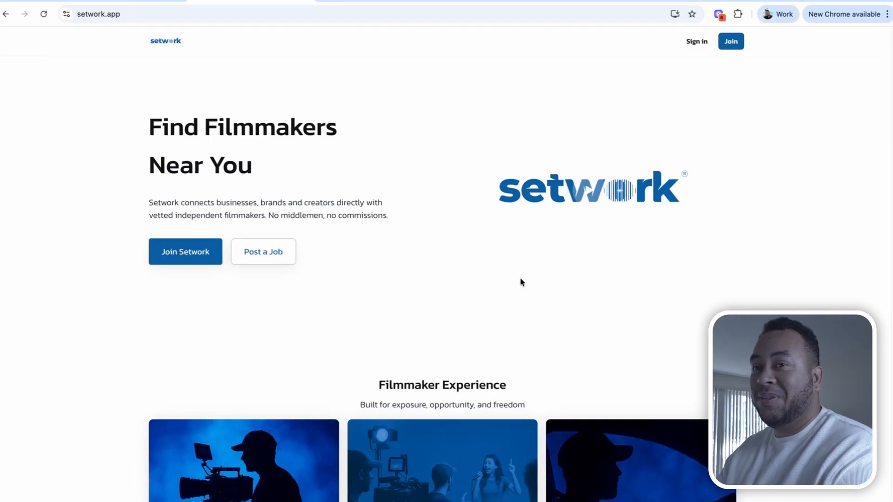
{"action": "scroll", "coordinate": [455, 233], "scroll_direction": "down", "scroll_amount": 2}
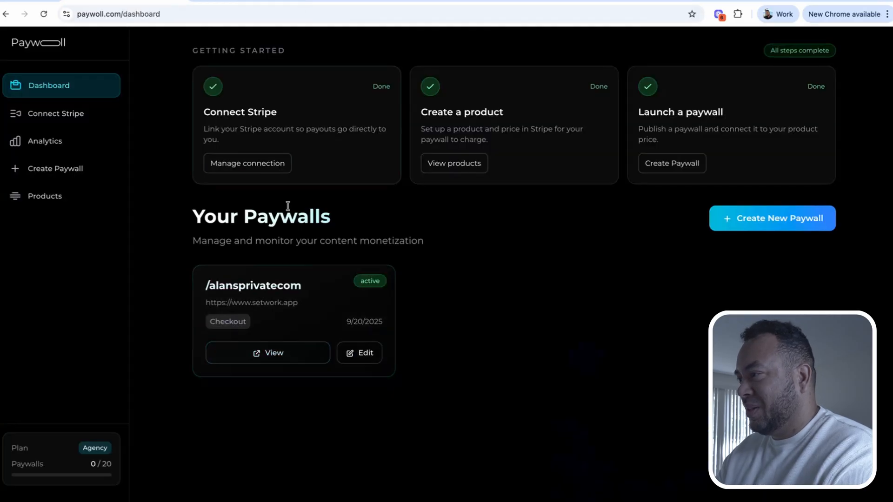
Edit the /alansprivatecom paywall and bring up its Theme Builder.
{"action": "left_click", "coordinate": [367, 353]}
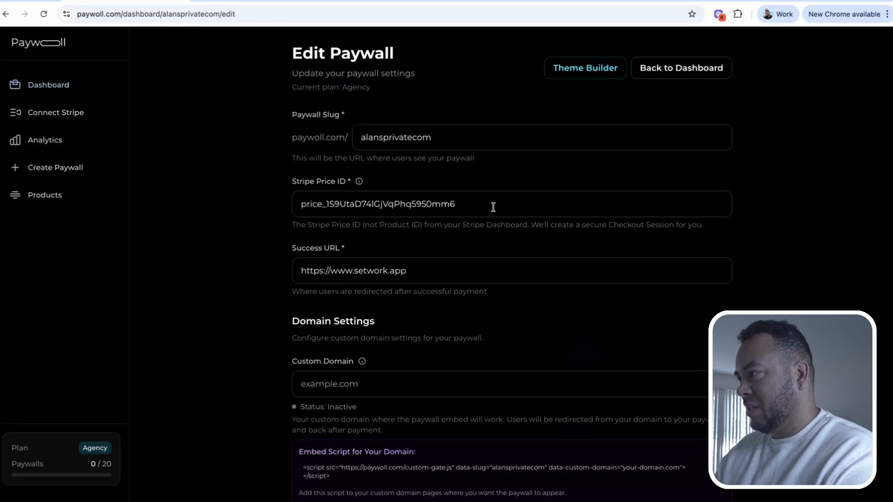
{"action": "scroll", "coordinate": [538, 196], "scroll_direction": "down", "scroll_amount": 1}
{"action": "scroll", "coordinate": [538, 195], "scroll_direction": "up", "scroll_amount": 1}
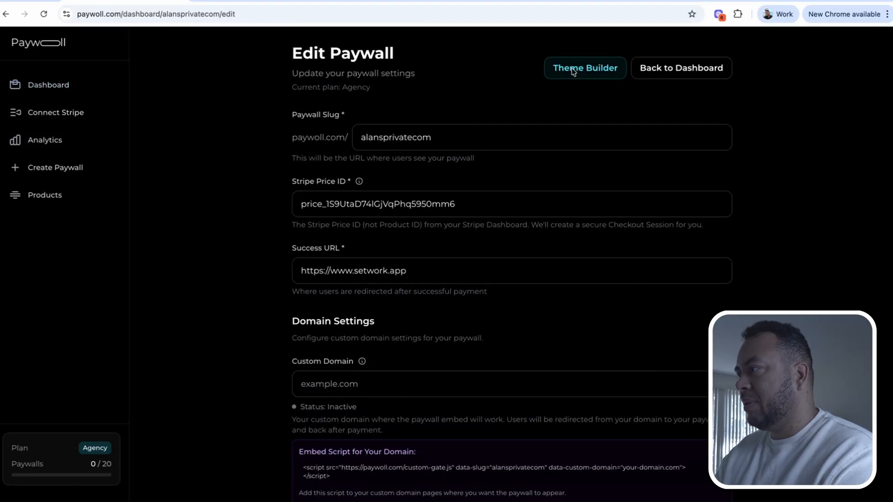
{"action": "left_click", "coordinate": [577, 70]}
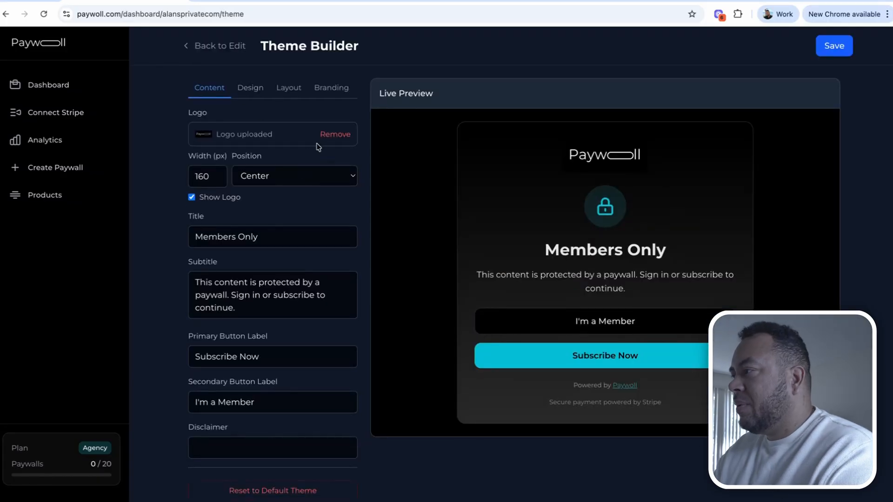
Replace the paywall logo with the Setwork logo, kept visible and centred.
{"action": "left_click", "coordinate": [336, 134]}
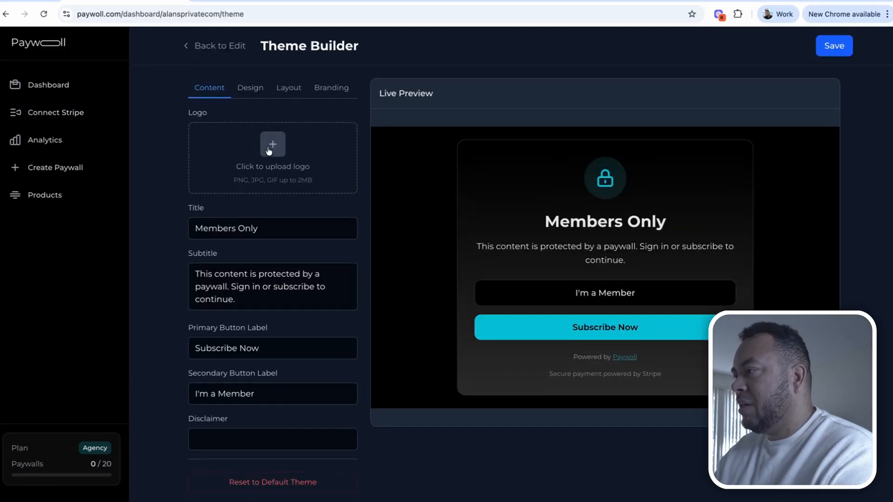
{"action": "left_click", "coordinate": [271, 144]}
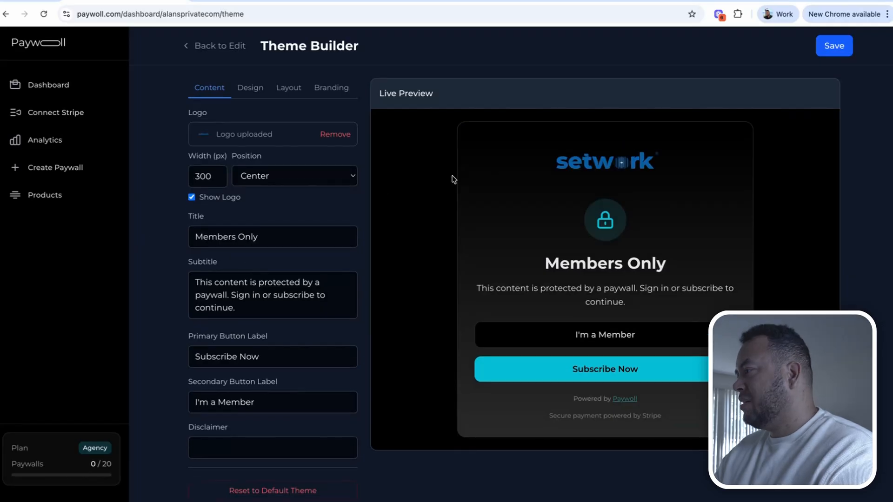
{"action": "left_click", "coordinate": [192, 197]}
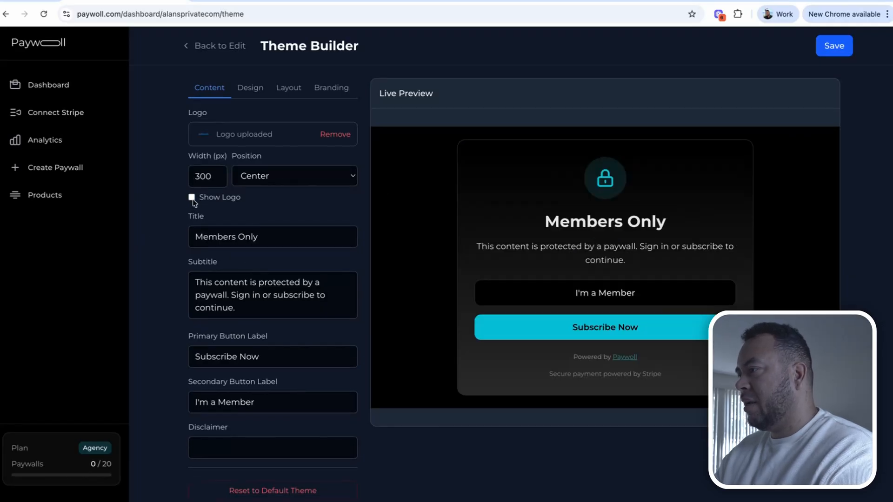
{"action": "left_click", "coordinate": [192, 197]}
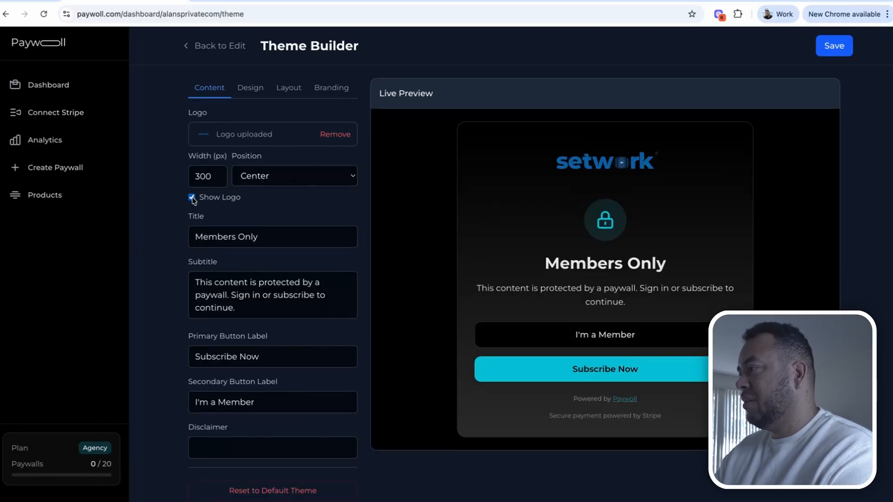
{"action": "left_click", "coordinate": [352, 176]}
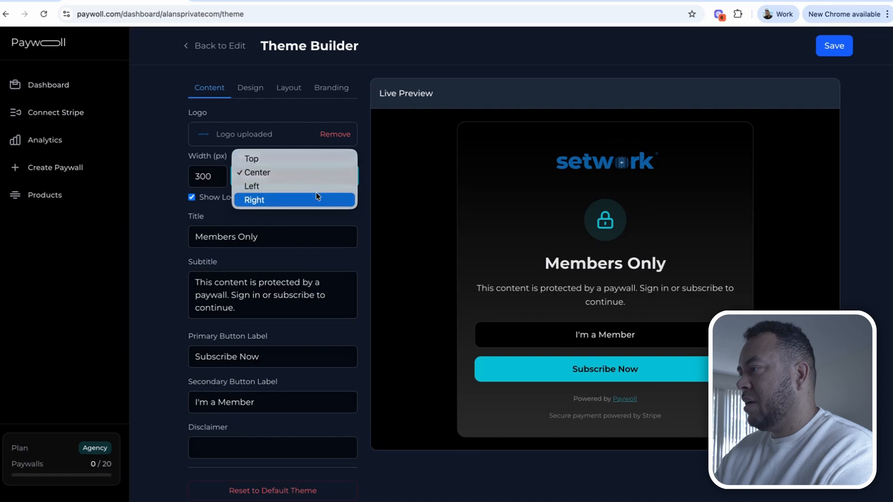
{"action": "left_click", "coordinate": [318, 199]}
{"action": "left_click", "coordinate": [299, 177]}
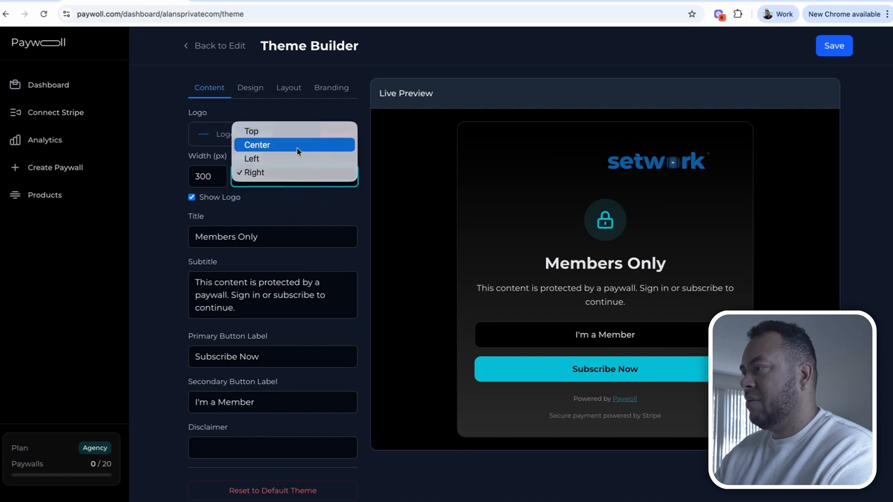
{"action": "left_click", "coordinate": [299, 147]}
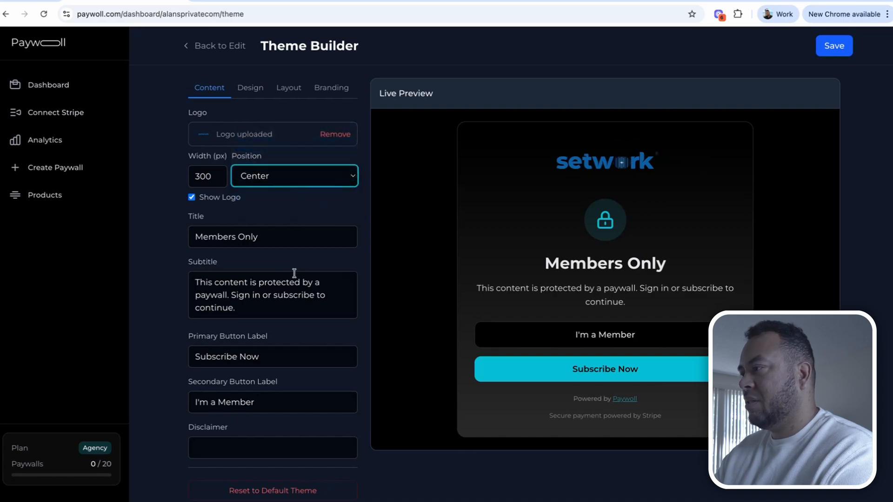
Retitle the paywall 'Alan's Private Community' and remove the sign-in sentence from the subtitle.
{"action": "left_click_drag", "start_coordinate": [268, 236], "coordinate": [186, 239]}
{"action": "type", "text": "Alan's Private Community"}
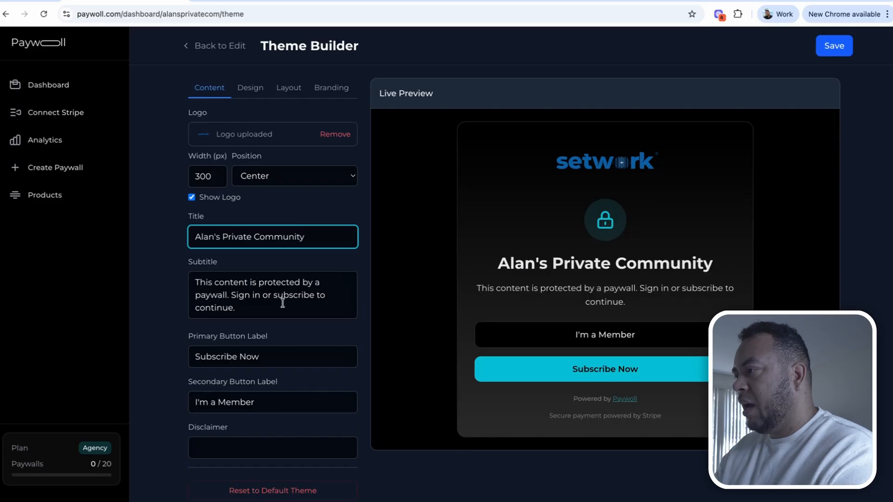
{"action": "left_click", "coordinate": [237, 304]}
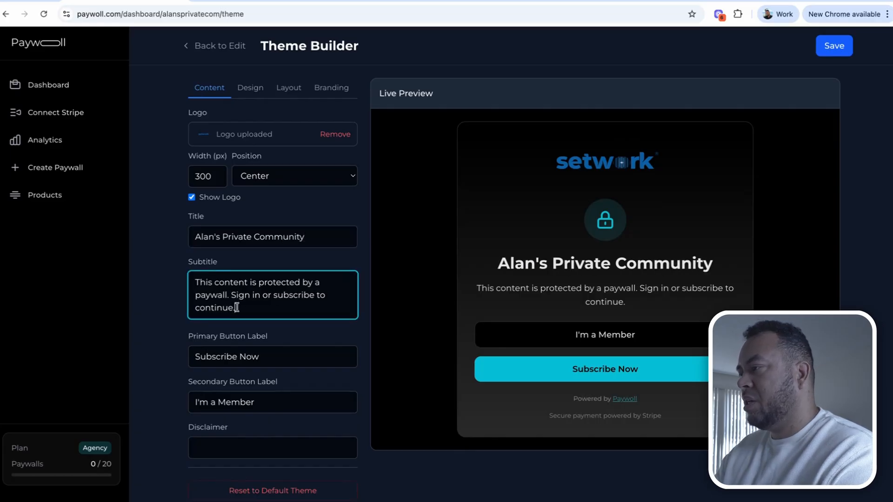
{"action": "left_click", "coordinate": [231, 297], "text": "shift"}
{"action": "key", "text": "BackSpace"}
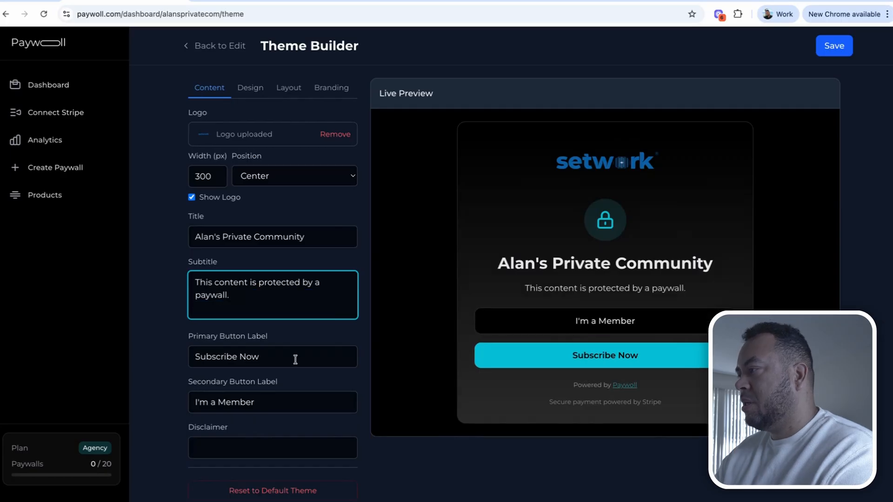
Relabel the main button 'Join Us' and add the disclaimer 'This is a disclaimer. You agree to T&C's.'.
{"action": "left_click", "coordinate": [291, 360]}
{"action": "key", "text": "ctrl+shift+Left"}
{"action": "key", "text": "ctrl+shift+Left"}
{"action": "type", "text": "Join Us"}
{"action": "left_click", "coordinate": [259, 440]}
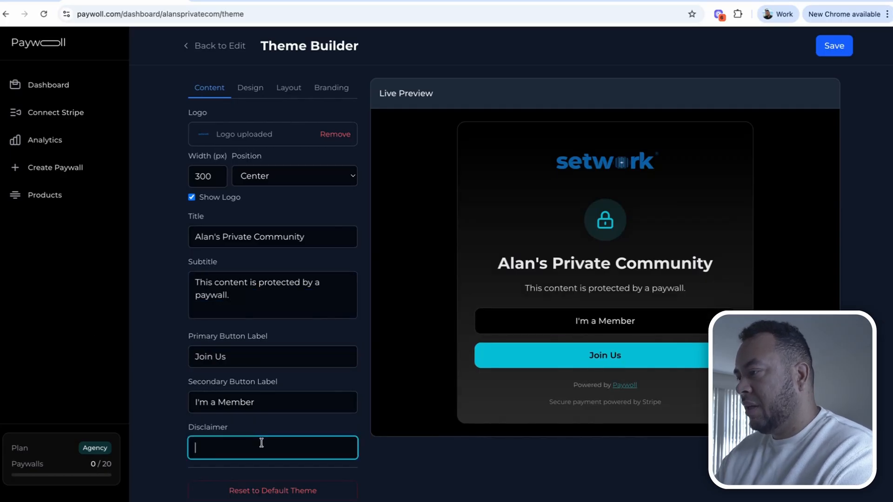
{"action": "type", "text": "This is a "}
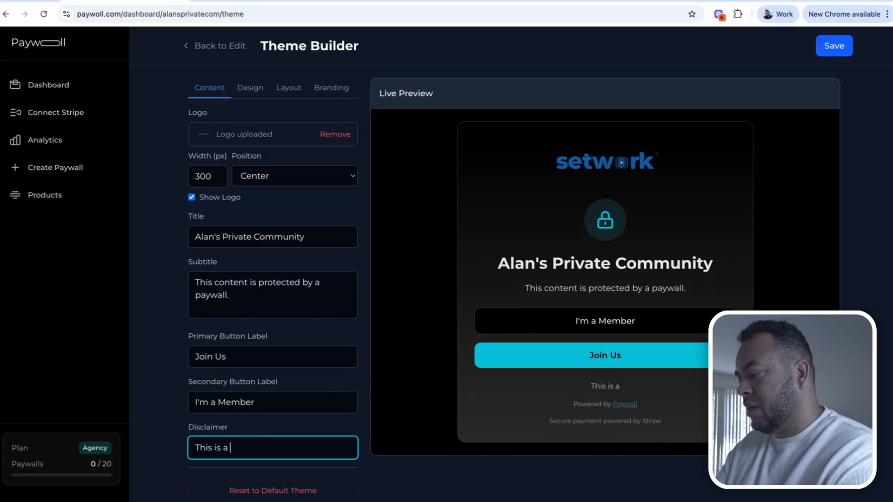
{"action": "type", "text": "disclaimer. You agree to T&C's."}
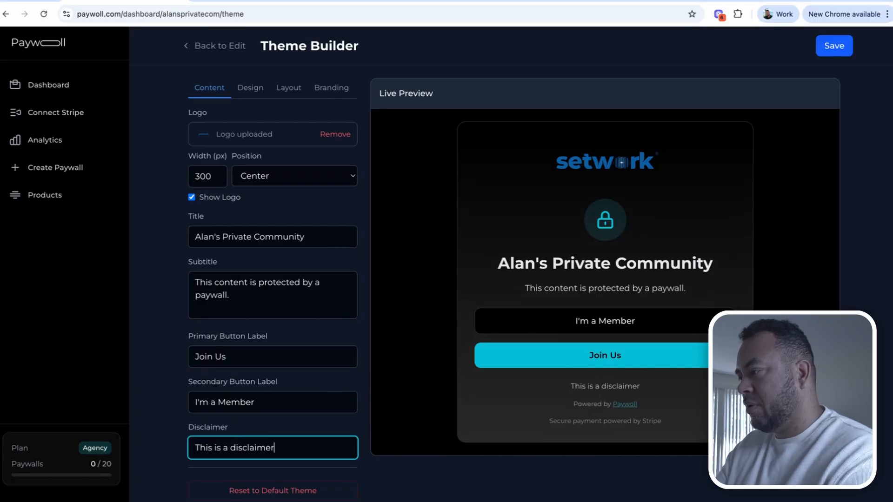
{"action": "left_click", "coordinate": [378, 382]}
{"action": "left_click", "coordinate": [261, 90]}
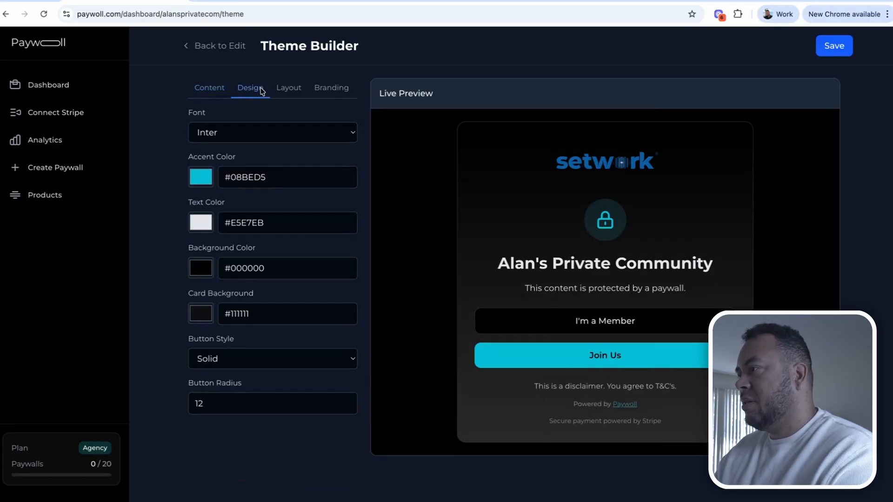
Set the accent colour to deep blue and the background to near-black #050505.
{"action": "left_click", "coordinate": [203, 179]}
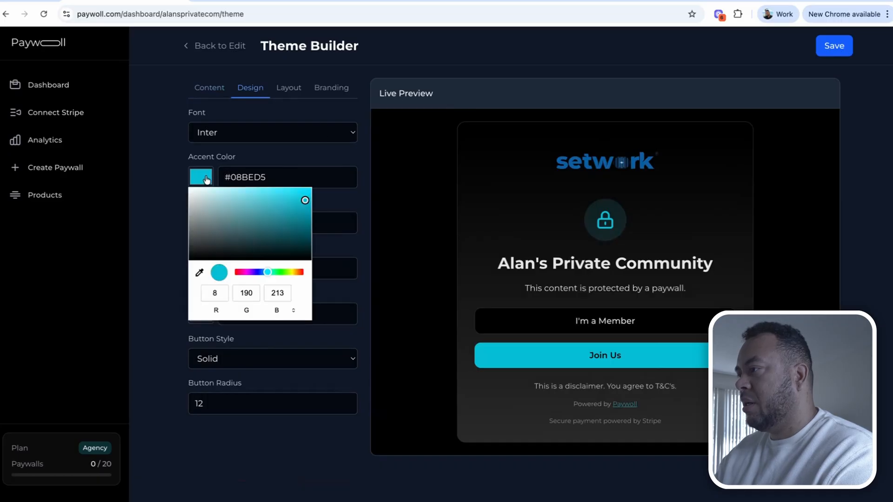
{"action": "left_click", "coordinate": [256, 272]}
{"action": "left_click", "coordinate": [338, 265]}
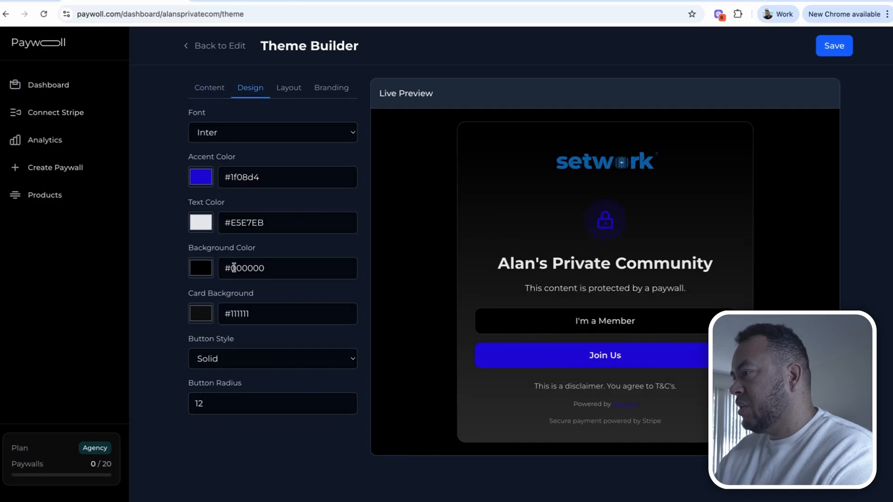
{"action": "left_click", "coordinate": [205, 270]}
{"action": "left_click", "coordinate": [272, 296]}
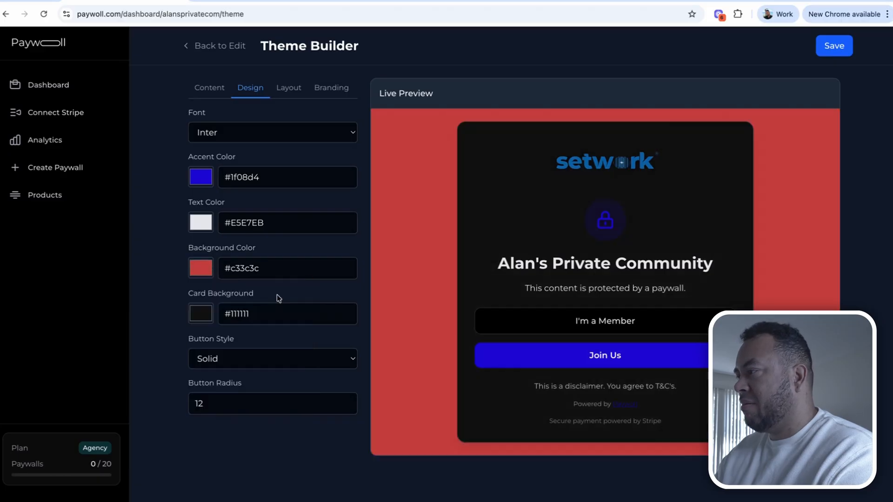
{"action": "left_click", "coordinate": [197, 268]}
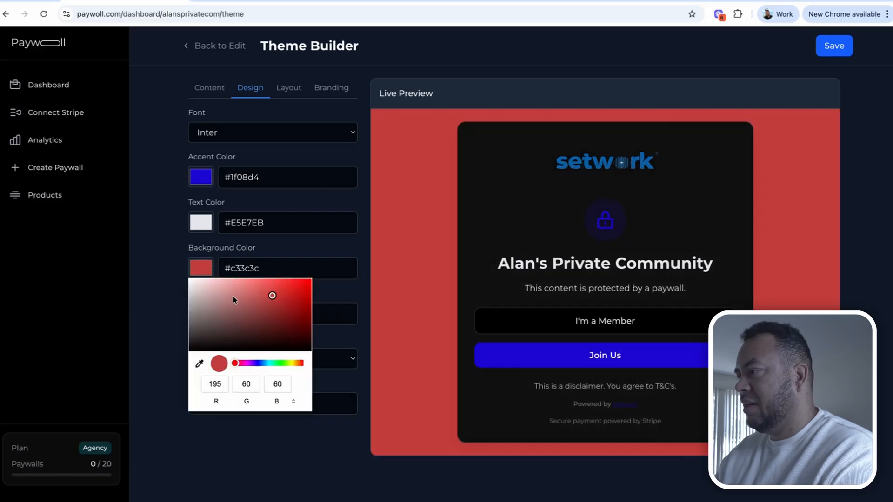
{"action": "left_click", "coordinate": [191, 352]}
Keep the Join Us button Solid and turn on Button Shadow in Layout.
{"action": "left_click", "coordinate": [349, 354]}
{"action": "left_click", "coordinate": [307, 369]}
{"action": "left_click", "coordinate": [344, 362]}
{"action": "left_click", "coordinate": [282, 344]}
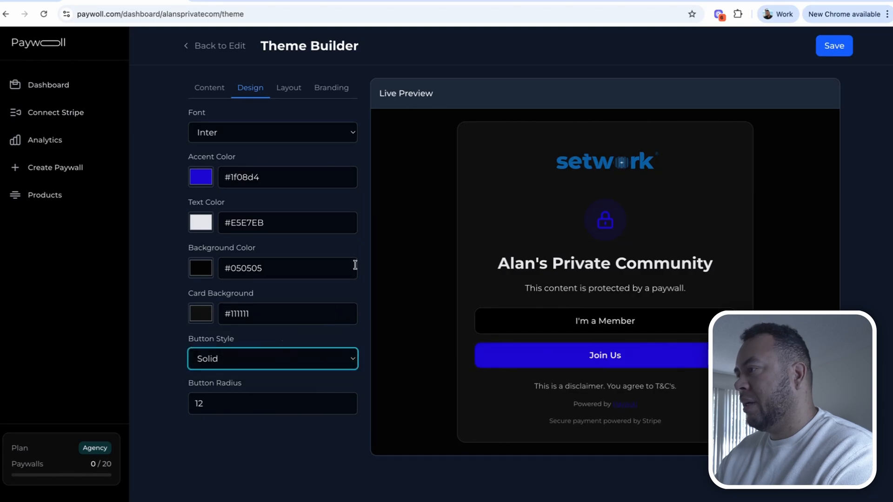
{"action": "left_click", "coordinate": [283, 86]}
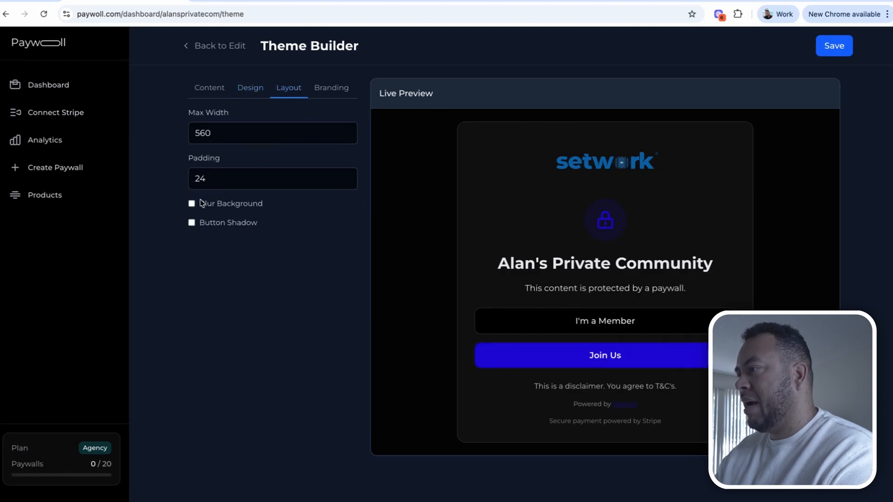
{"action": "left_click", "coordinate": [192, 223]}
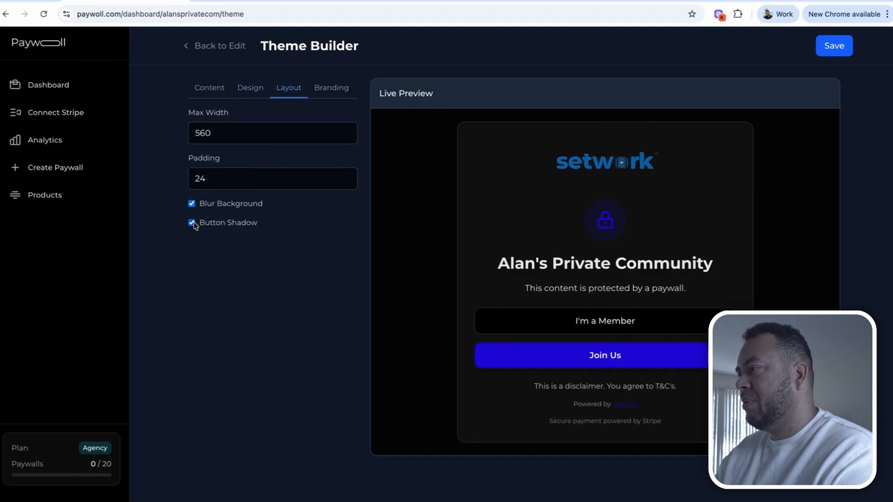
Hide the 'Powered by Paywoll' line in Branding and save the theme.
{"action": "left_click", "coordinate": [331, 88]}
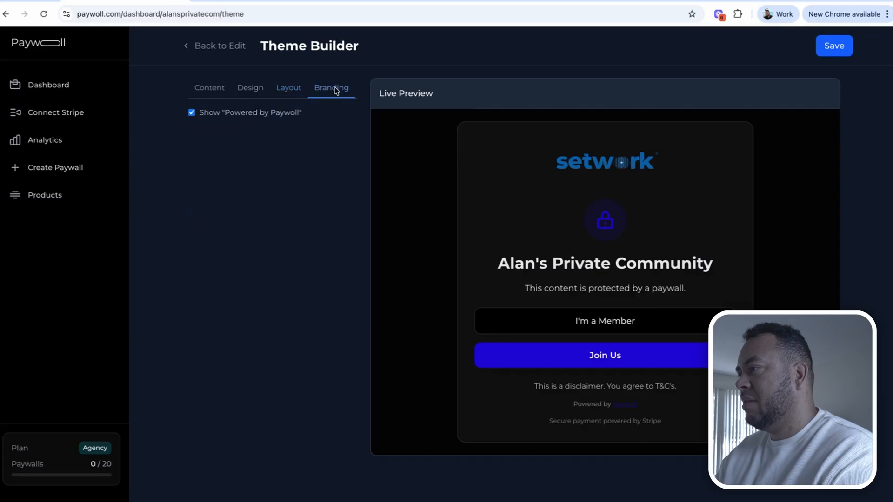
{"action": "left_click", "coordinate": [192, 113]}
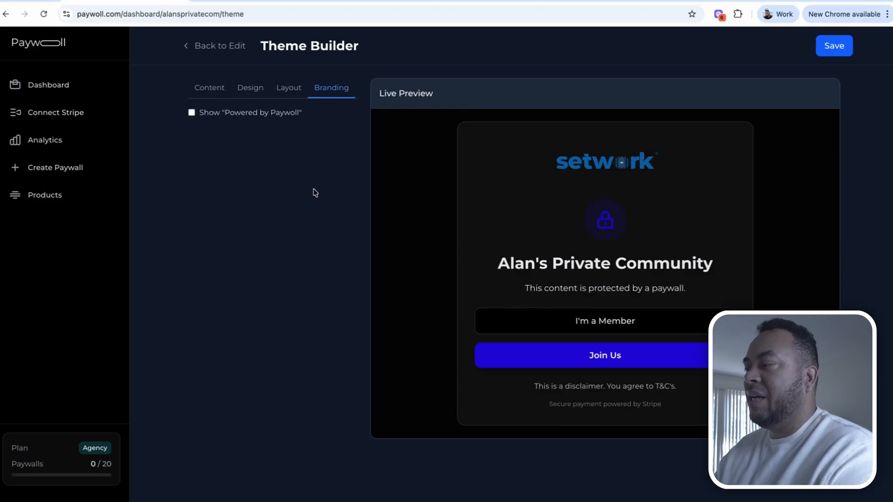
{"action": "left_click", "coordinate": [840, 47]}
{"action": "left_click", "coordinate": [62, 91]}
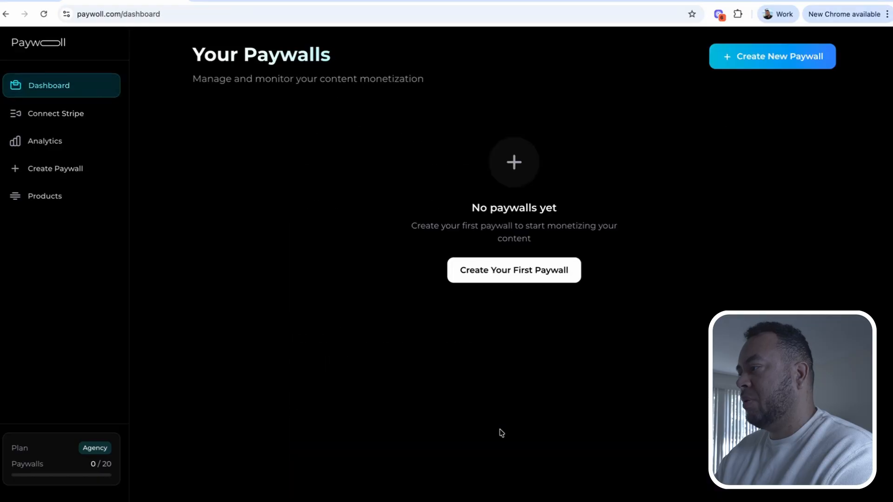
Check the live /alansprivatecom page's new branding, then confirm Stripe shows Connected.
{"action": "left_click", "coordinate": [262, 356]}
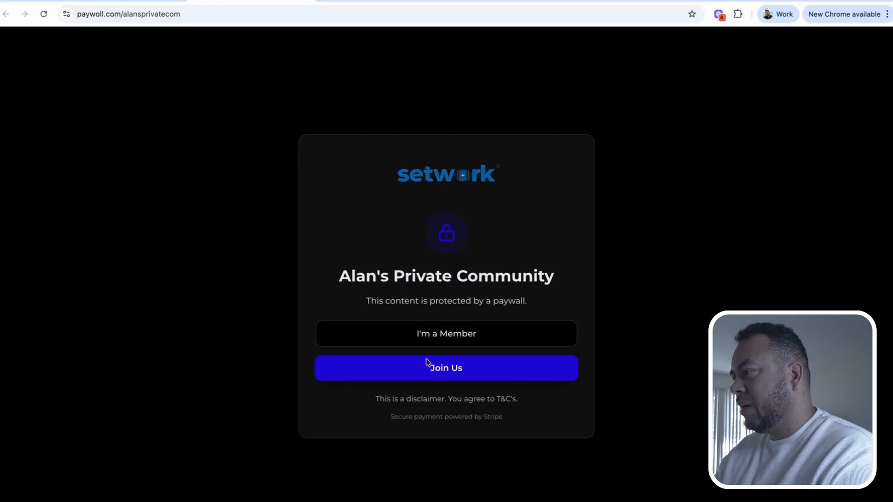
{"action": "left_click", "coordinate": [307, 1]}
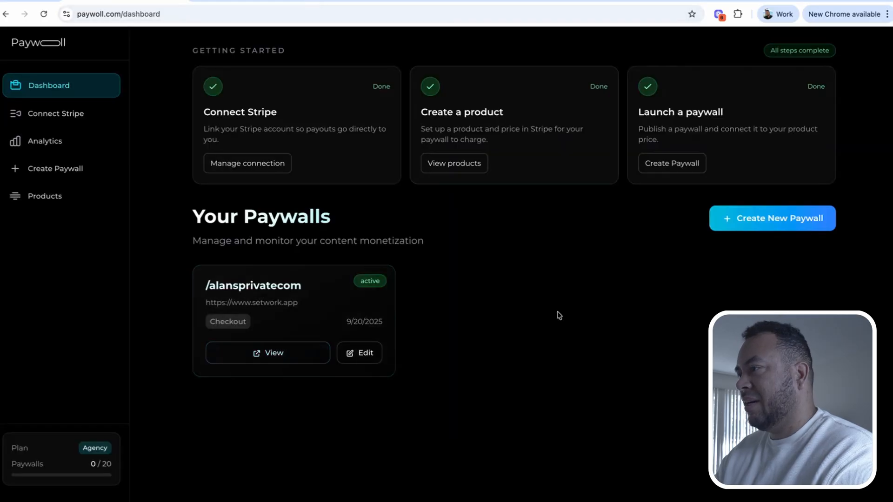
{"action": "left_click", "coordinate": [57, 114]}
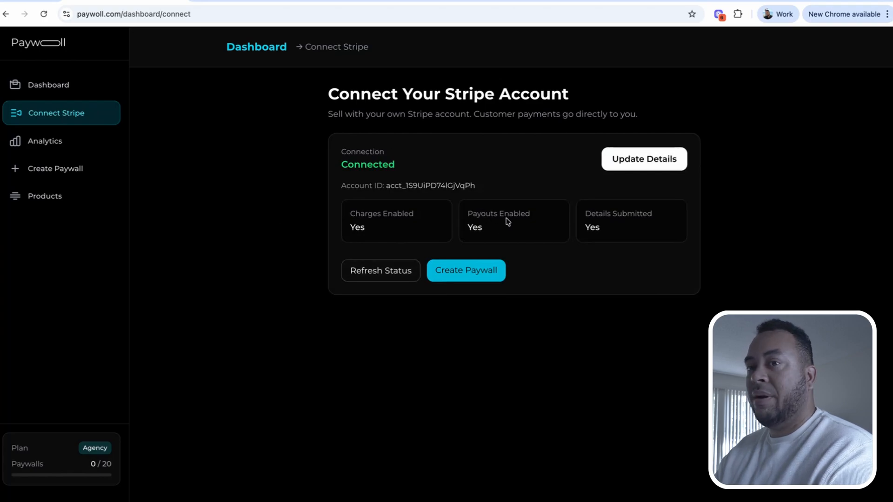
Review the Analytics reports, then look over the Create Paywall form.
{"action": "left_click", "coordinate": [61, 144]}
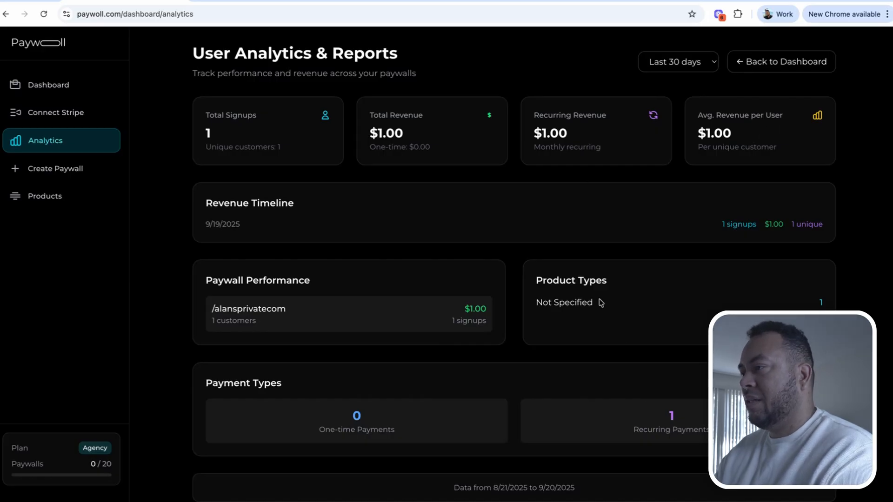
{"action": "left_click", "coordinate": [61, 174]}
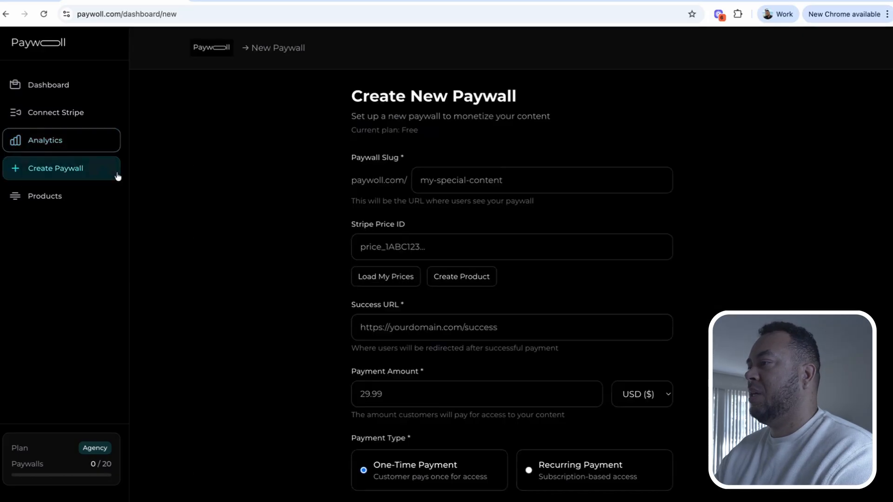
{"action": "scroll", "coordinate": [447, 259], "scroll_direction": "down", "scroll_amount": 5}
{"action": "scroll", "coordinate": [448, 261], "scroll_direction": "up", "scroll_amount": 5}
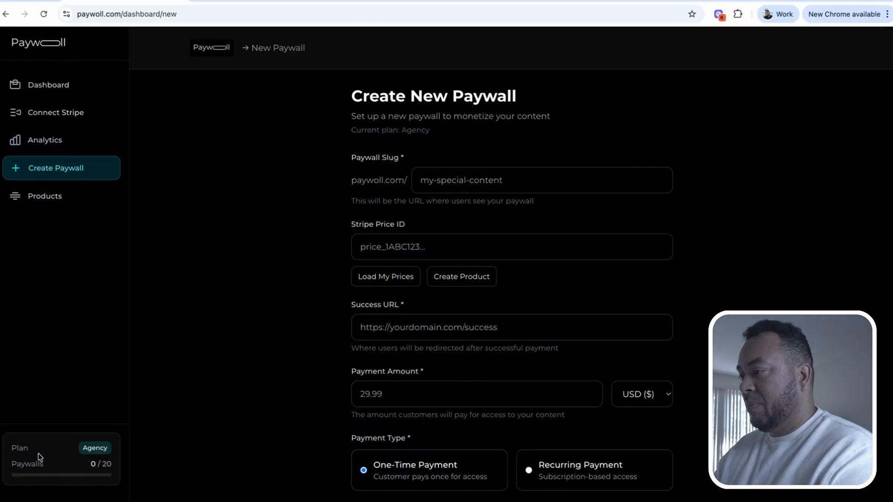
{"action": "left_click", "coordinate": [70, 203]}
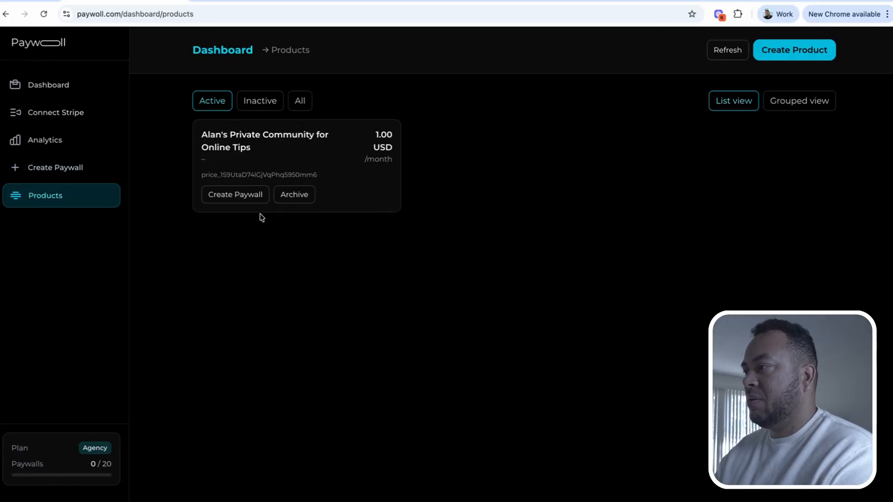
Archive the Alan's Private Community for Online Tips product, then restore it from the Inactive list.
{"action": "left_click", "coordinate": [297, 196]}
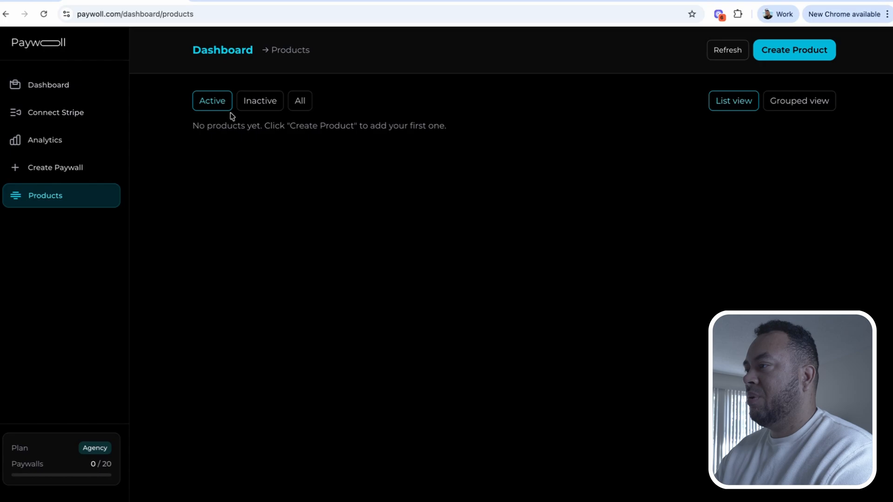
{"action": "left_click", "coordinate": [260, 101]}
{"action": "left_click", "coordinate": [297, 196]}
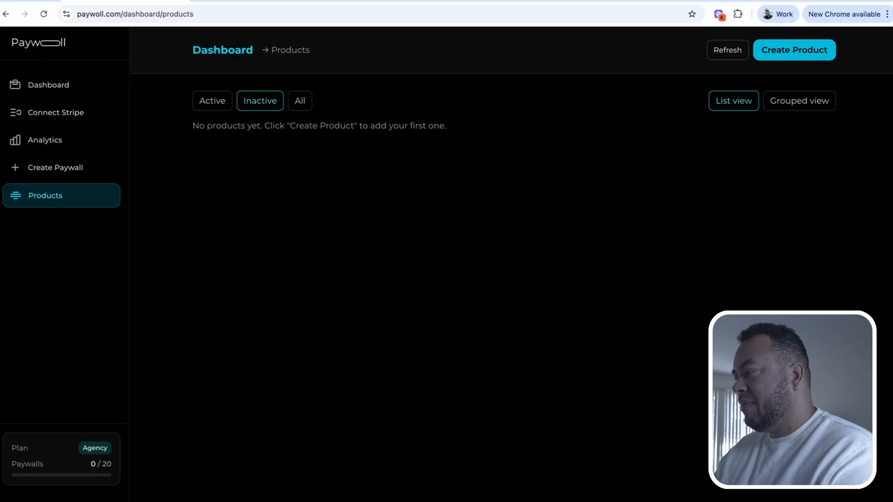
{"action": "left_click", "coordinate": [61, 460]}
Check My Account, then confirm Billing & Subscription shows the Agency plan with no billing history.
{"action": "left_click", "coordinate": [69, 393]}
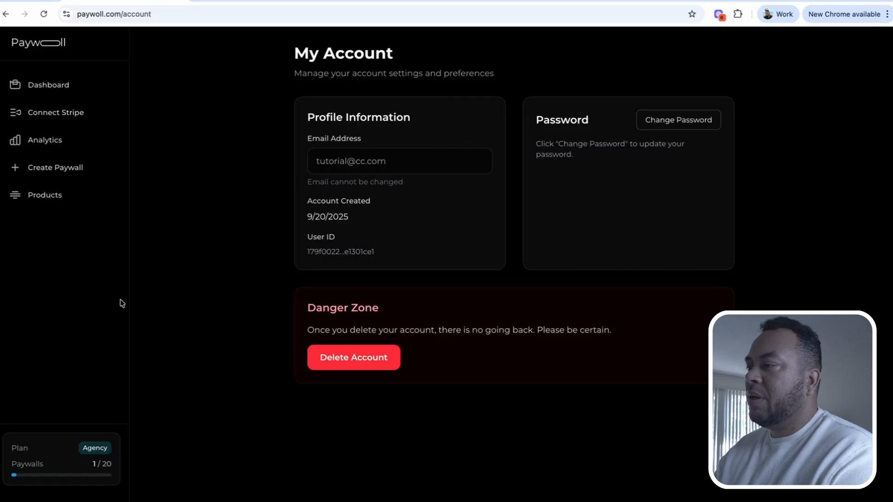
{"action": "left_click", "coordinate": [60, 500]}
{"action": "left_click", "coordinate": [52, 418]}
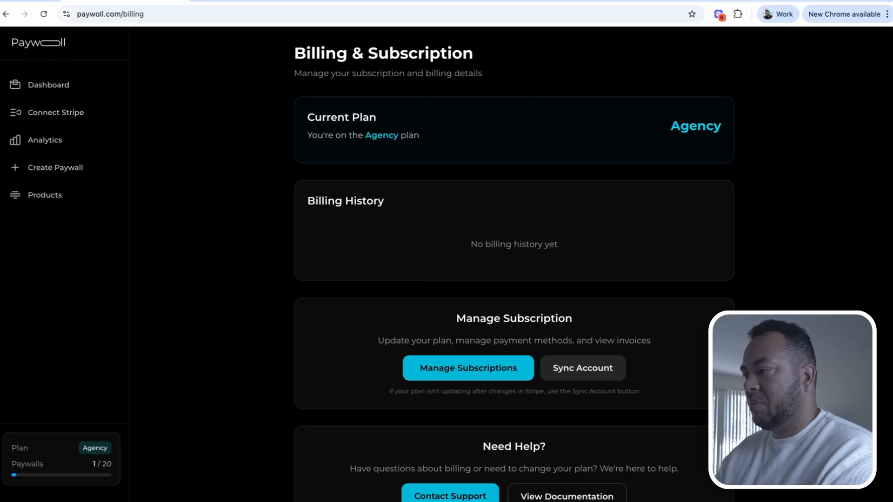
{"action": "left_click", "coordinate": [61, 501]}
Read through the Help Guide on what Paywoll is, how it works, and creating and sharing paywalls.
{"action": "left_click", "coordinate": [72, 440]}
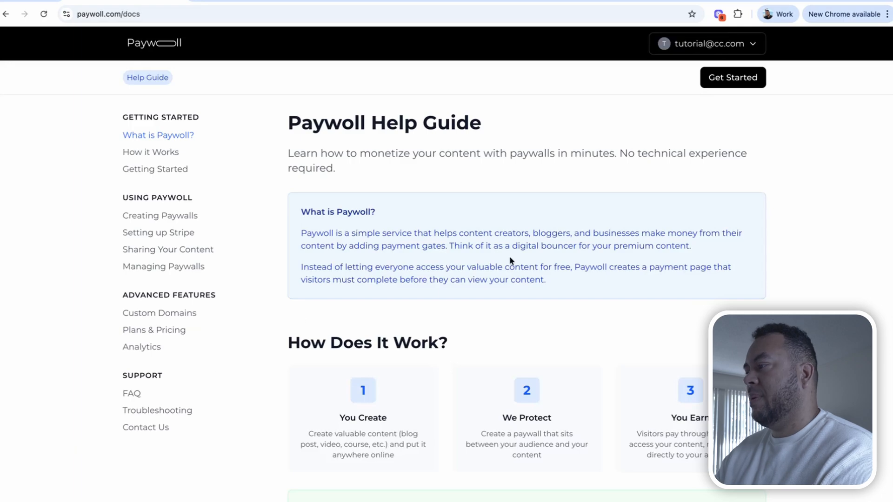
{"action": "scroll", "coordinate": [507, 254], "scroll_direction": "down", "scroll_amount": 3}
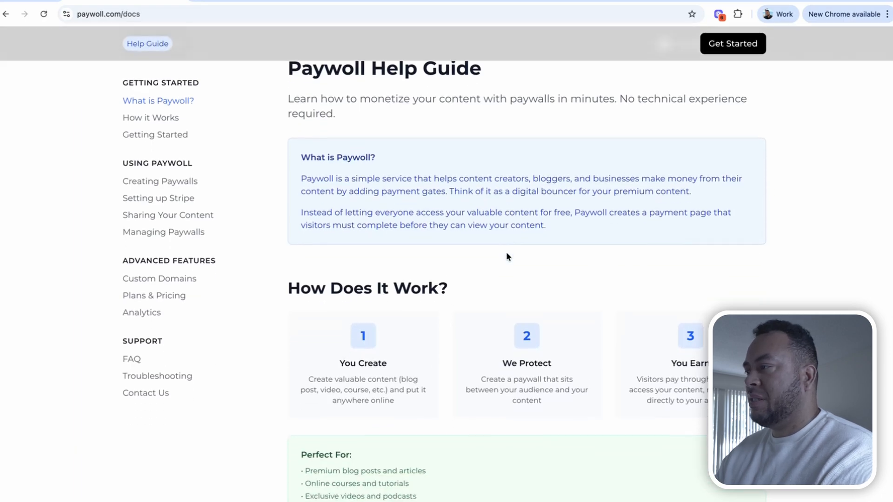
{"action": "scroll", "coordinate": [506, 252], "scroll_direction": "down", "scroll_amount": 5}
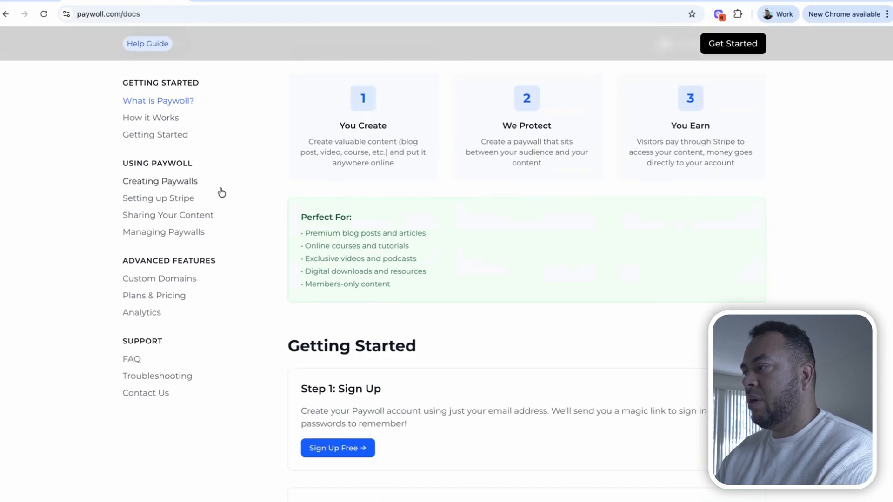
{"action": "scroll", "coordinate": [425, 213], "scroll_direction": "down", "scroll_amount": 4}
{"action": "scroll", "coordinate": [425, 215], "scroll_direction": "down", "scroll_amount": 15}
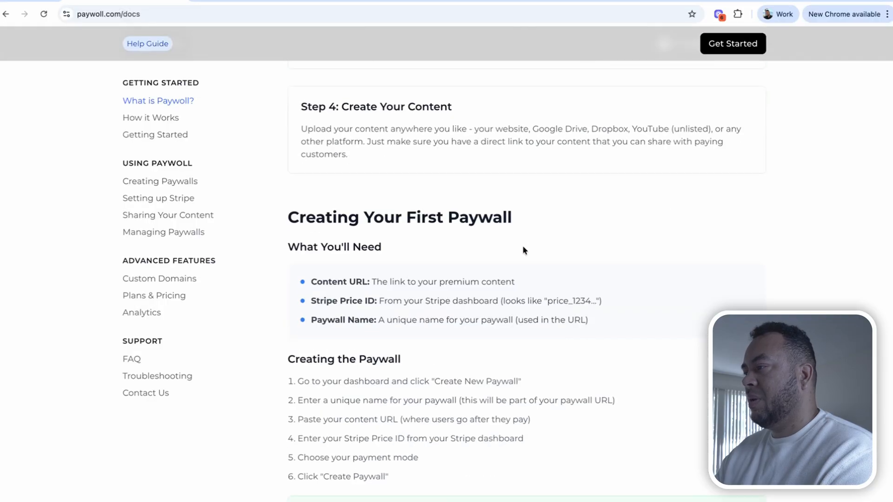
{"action": "scroll", "coordinate": [523, 248], "scroll_direction": "down", "scroll_amount": 10}
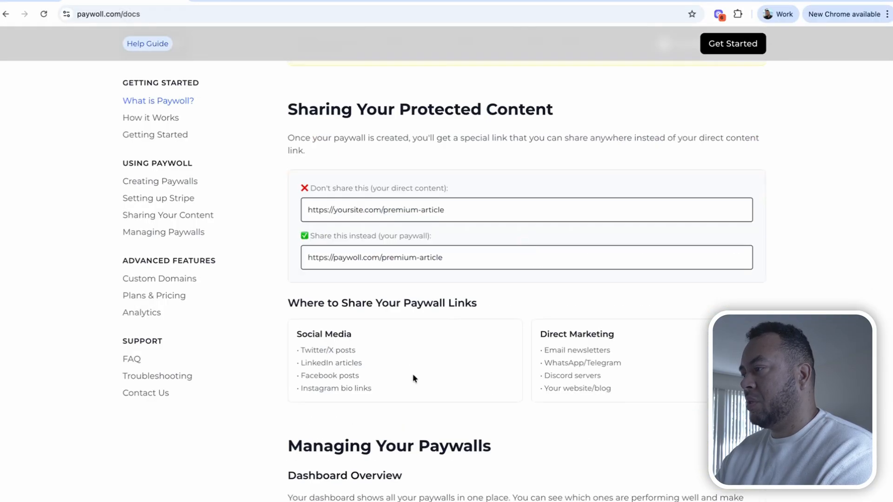
{"action": "scroll", "coordinate": [404, 359], "scroll_direction": "up", "scroll_amount": 20}
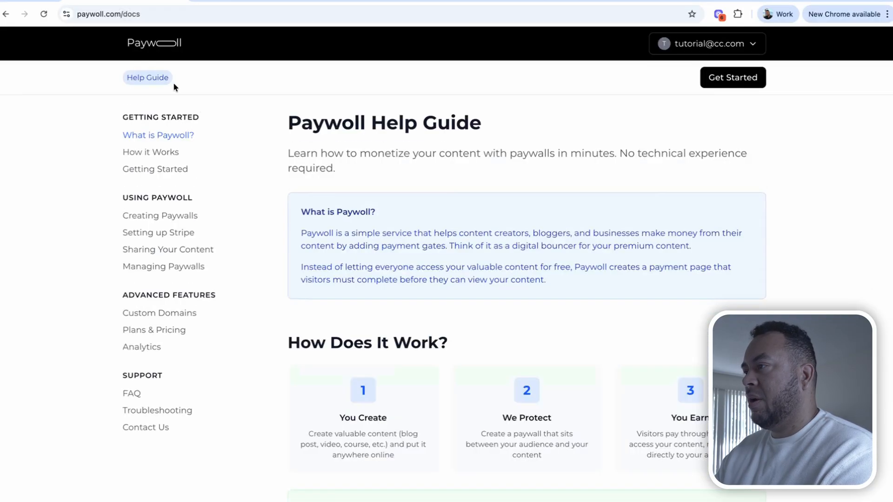